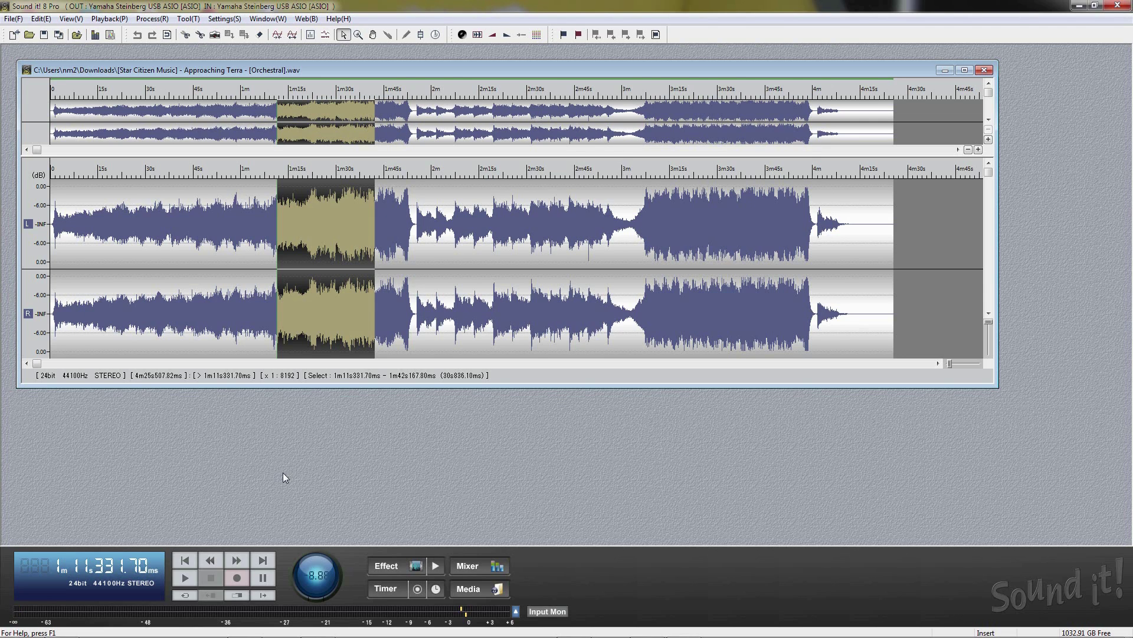
# Step: Play and stop the orchestral track, then enable Play selected range
pyautogui.click(185, 581)
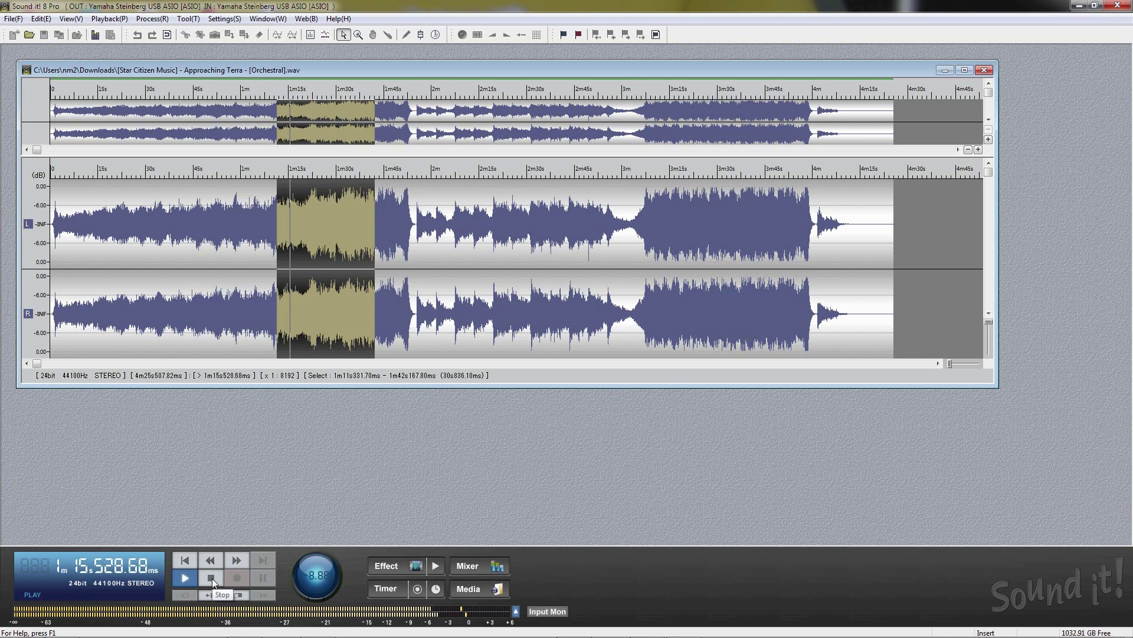
pyautogui.click(211, 579)
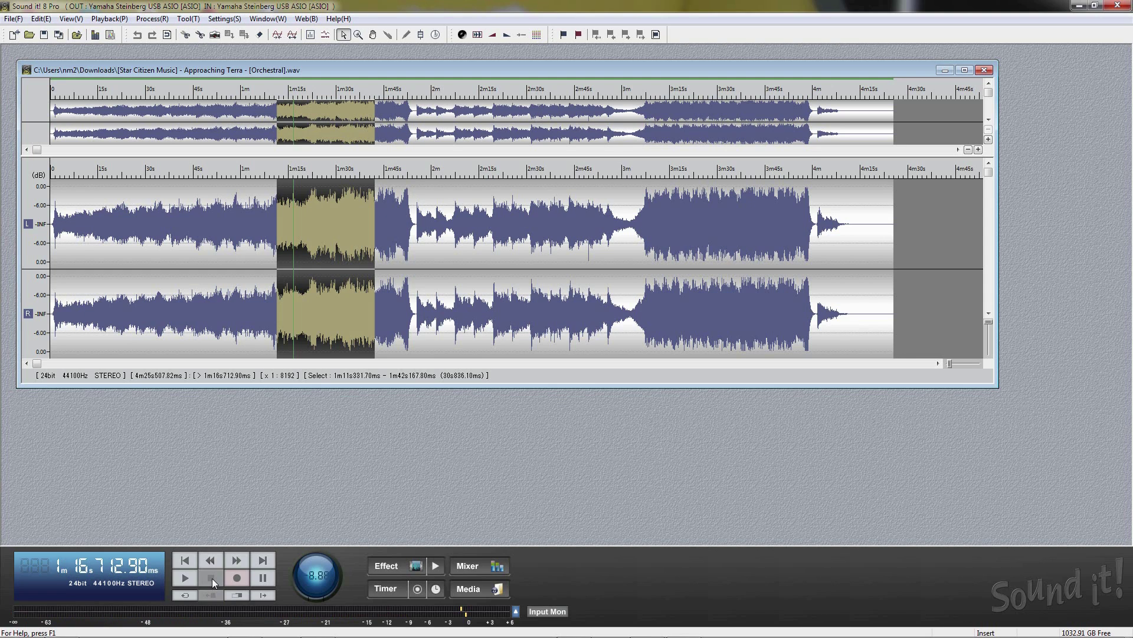
pyautogui.click(263, 594)
# Step: Audition the selected passage three times, stopping at 1m19.621s
pyautogui.click(185, 578)
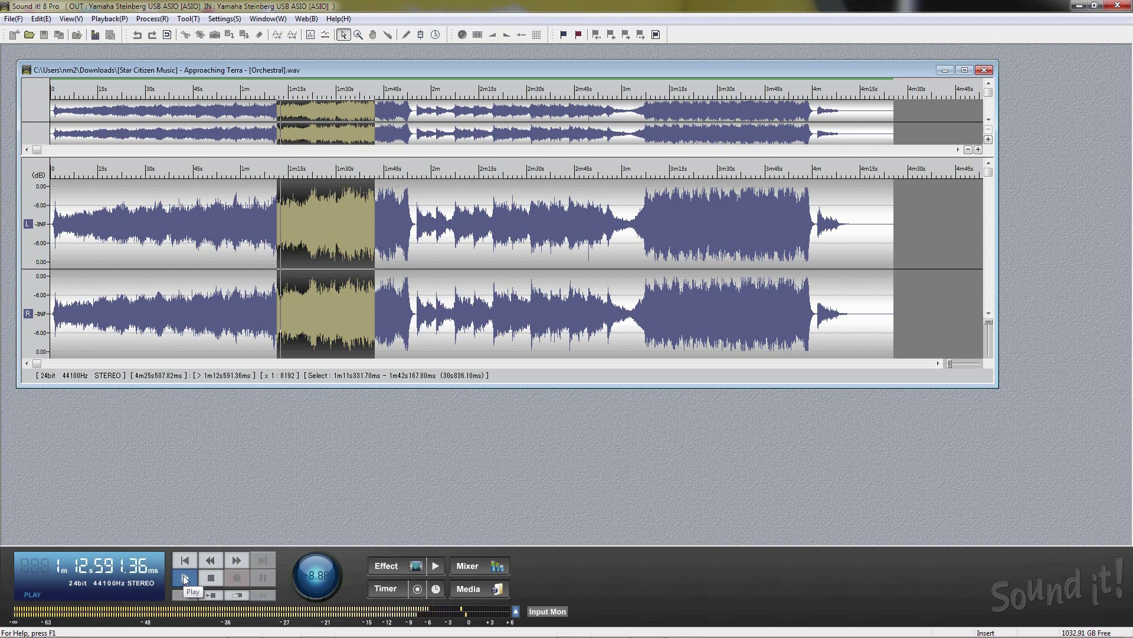
pyautogui.click(202, 580)
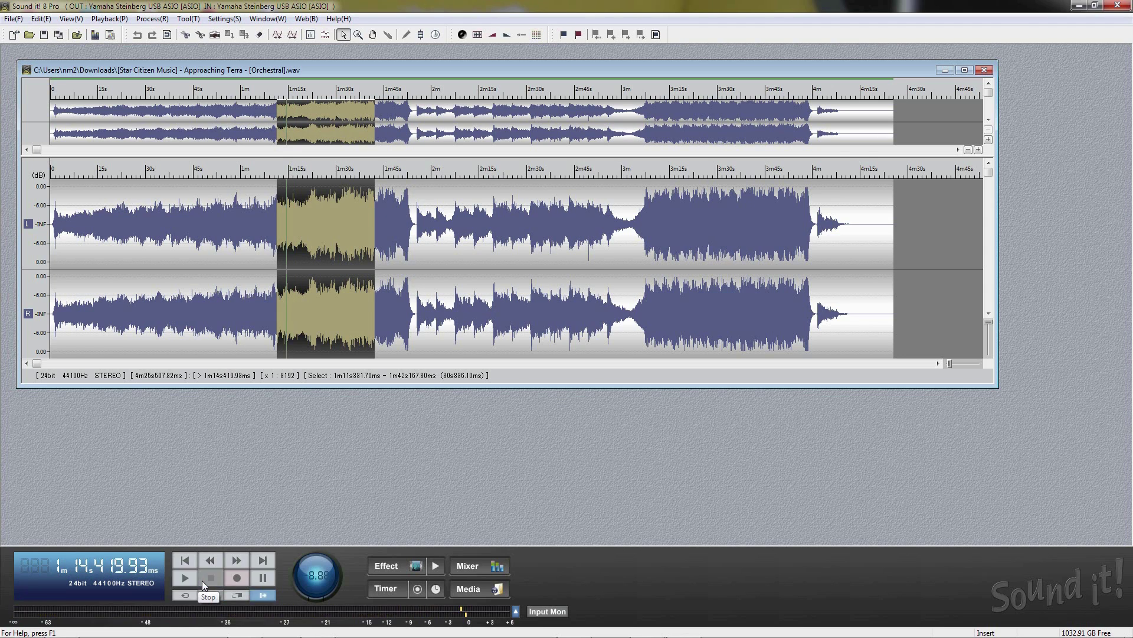
pyautogui.click(186, 578)
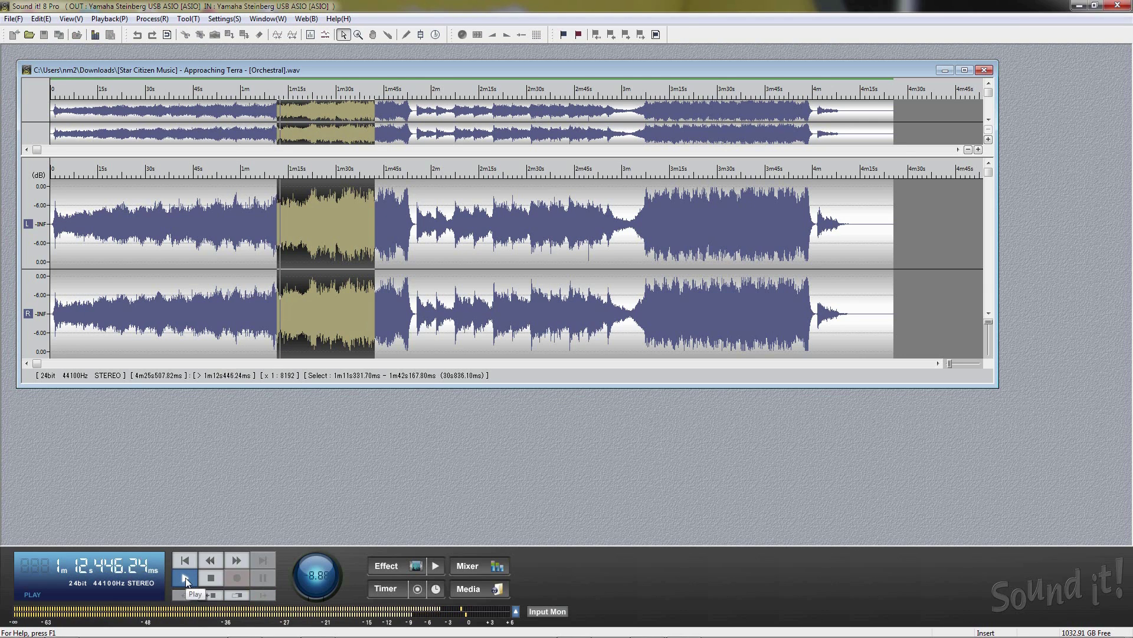
pyautogui.click(211, 576)
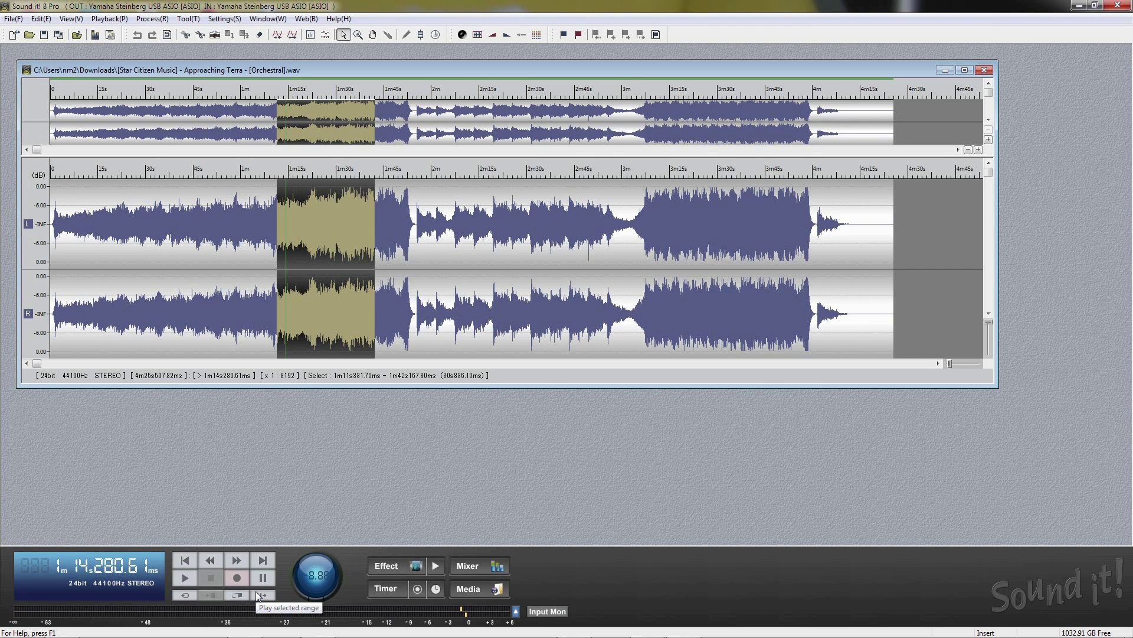
pyautogui.click(186, 581)
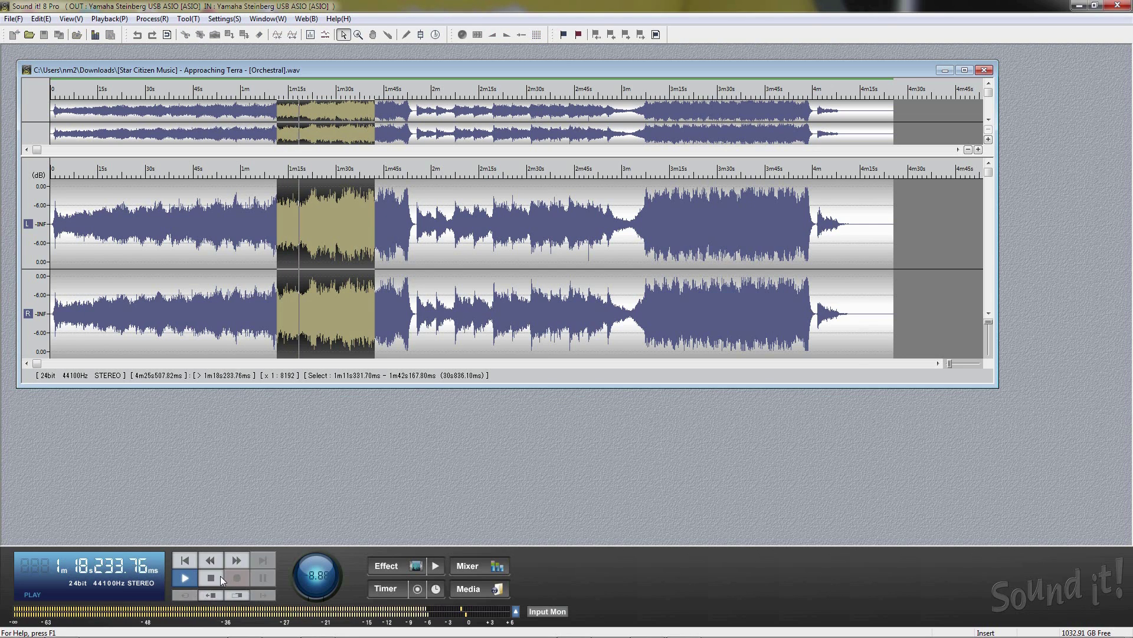
pyautogui.click(210, 577)
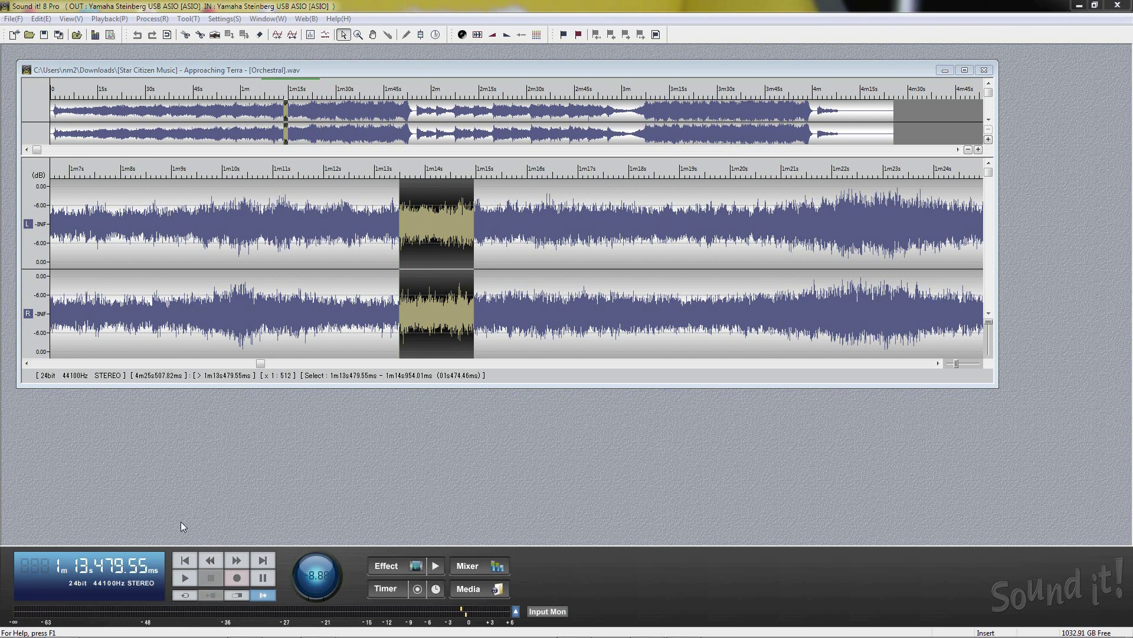
# Step: Loop the 1m13s–1m15s passage, stop it, and clear the selection at 1m13s
pyautogui.click(184, 595)
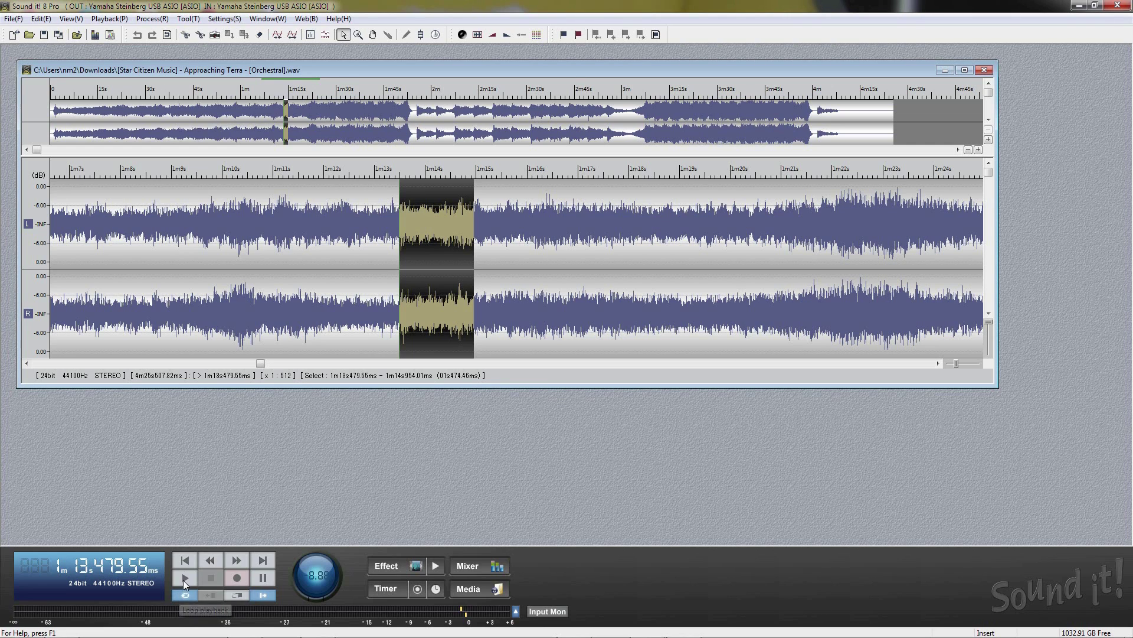
pyautogui.click(185, 578)
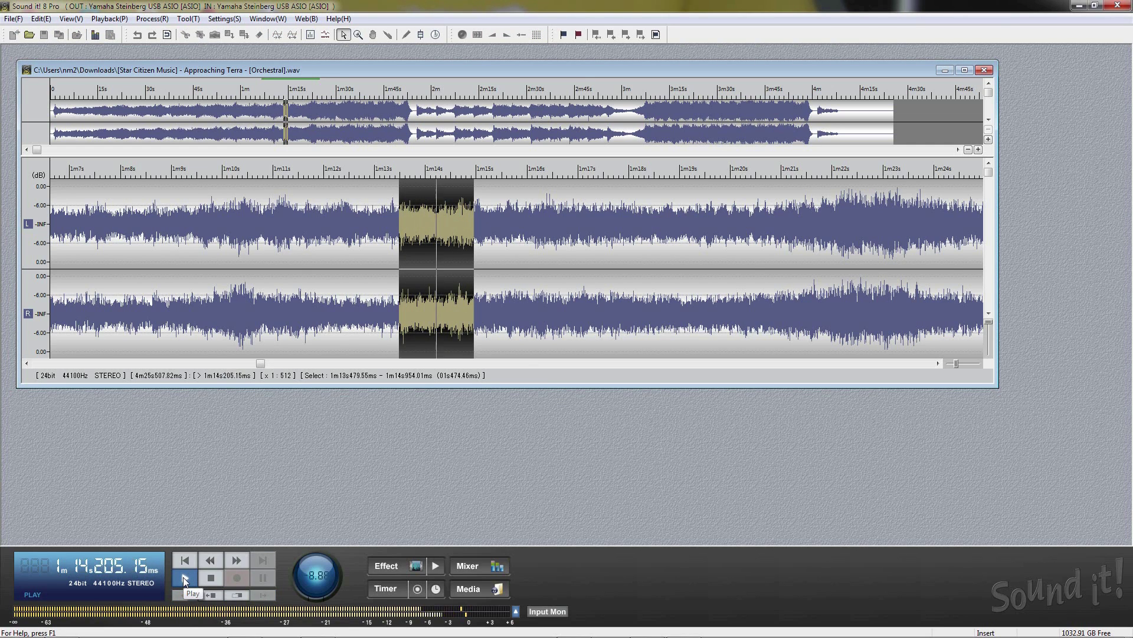
pyautogui.click(206, 581)
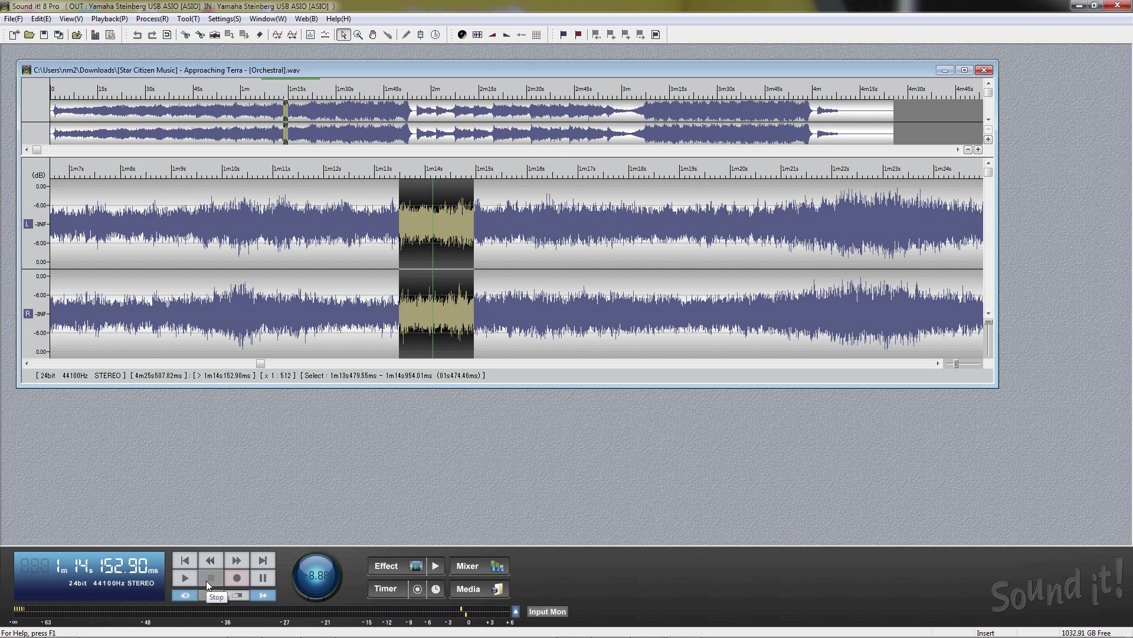
pyautogui.click(381, 307)
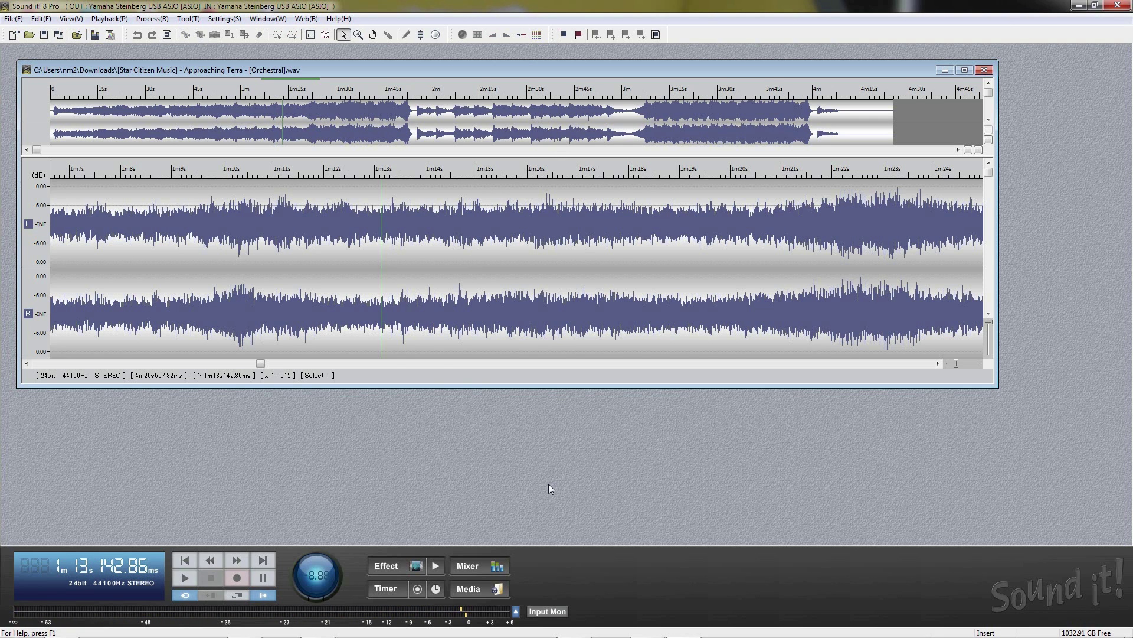
# Step: Select 1m12s–1m16s in the left channel only, play it, and stop
pyautogui.moveTo(339, 195); pyautogui.dragTo(541, 207)
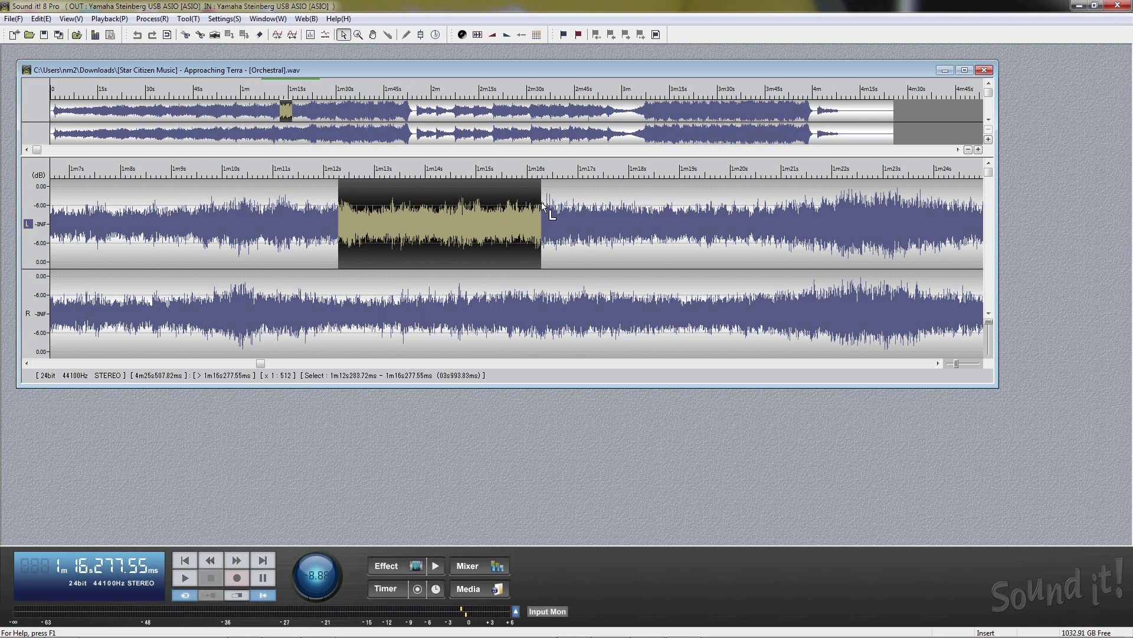
pyautogui.click(184, 577)
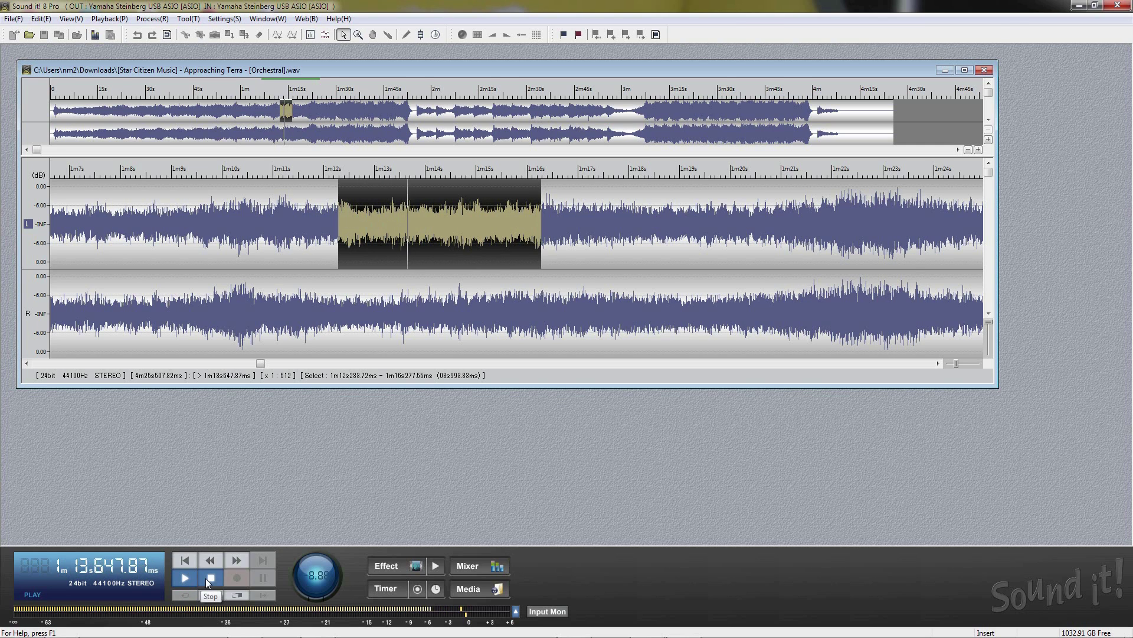
pyautogui.click(205, 579)
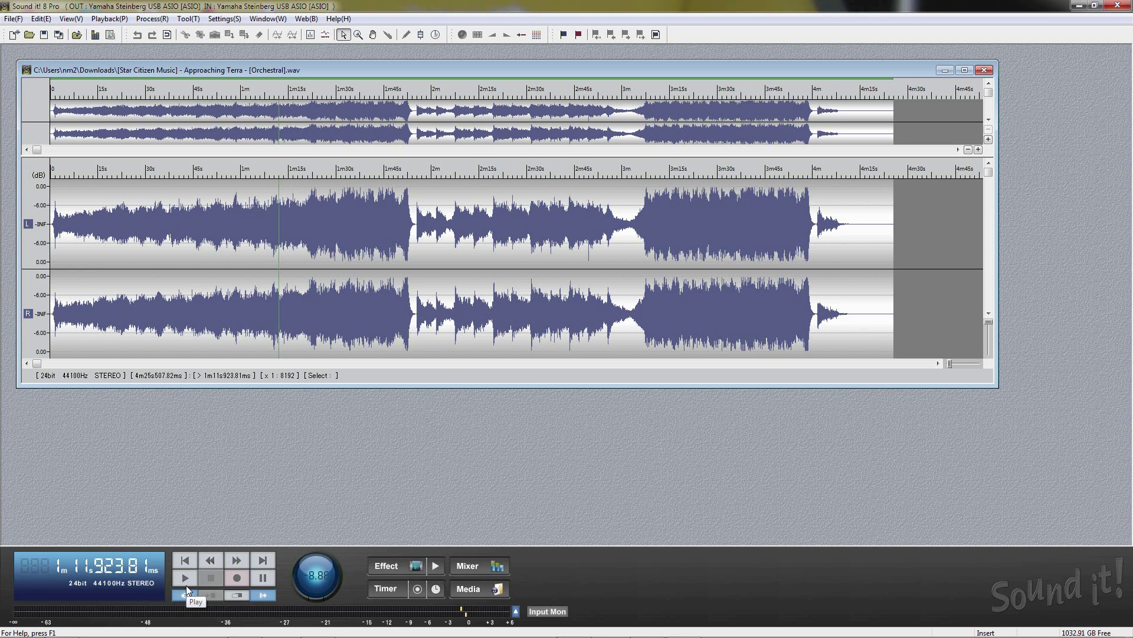
# Step: Play the track, jumping to about 2m03s, 3m15s, 3m55s and 53s, then stop
pyautogui.click(186, 586)
pyautogui.click(442, 268)
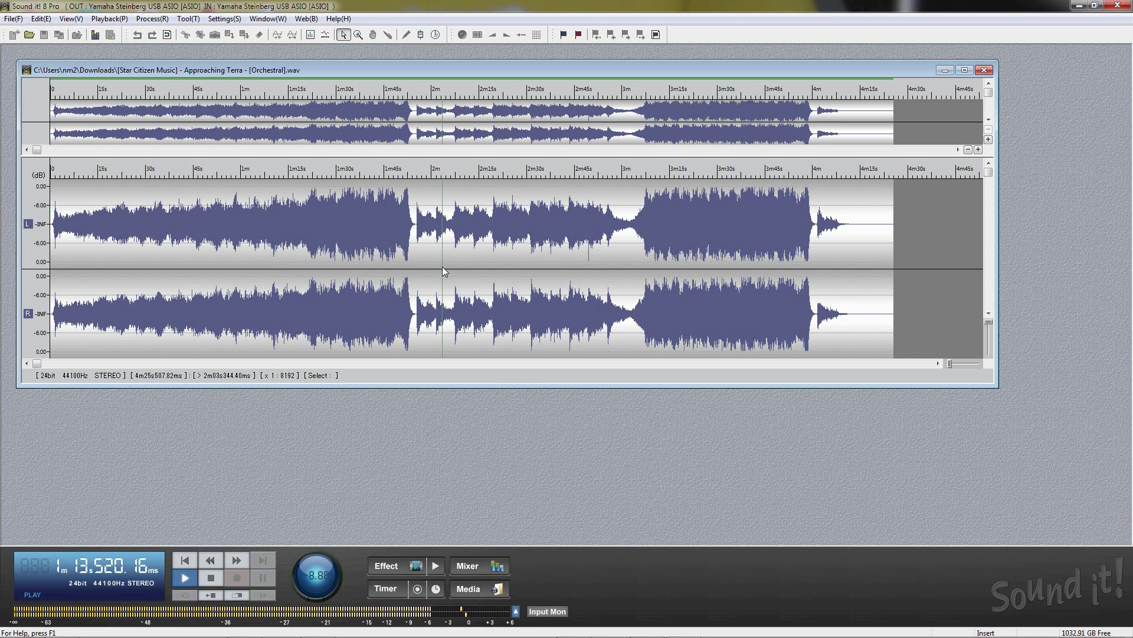
pyautogui.click(673, 260)
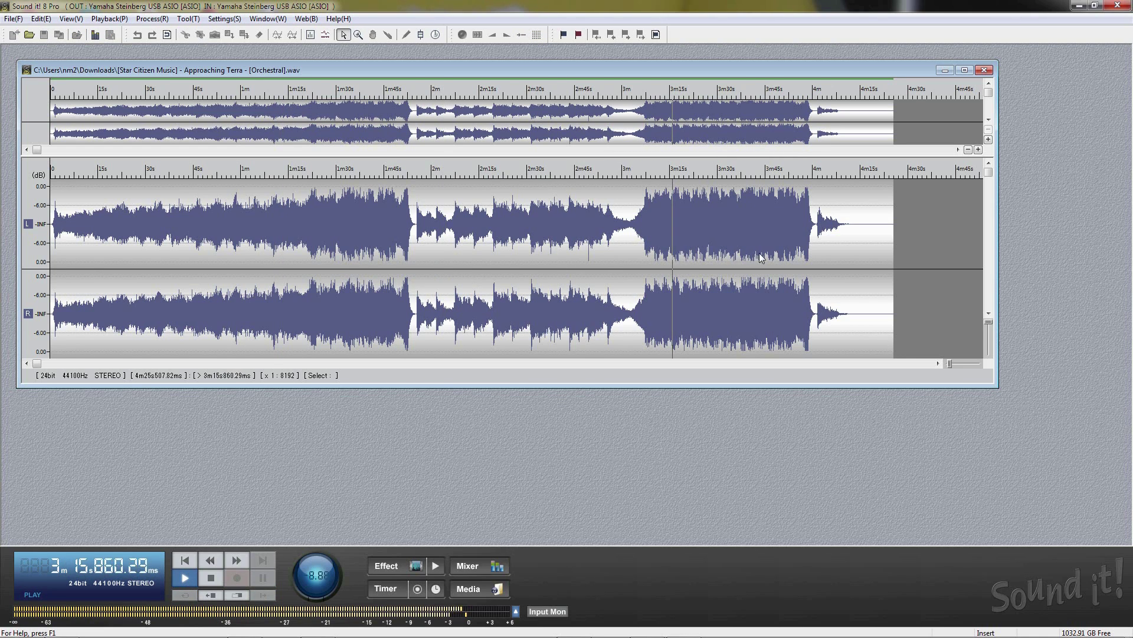
pyautogui.click(798, 255)
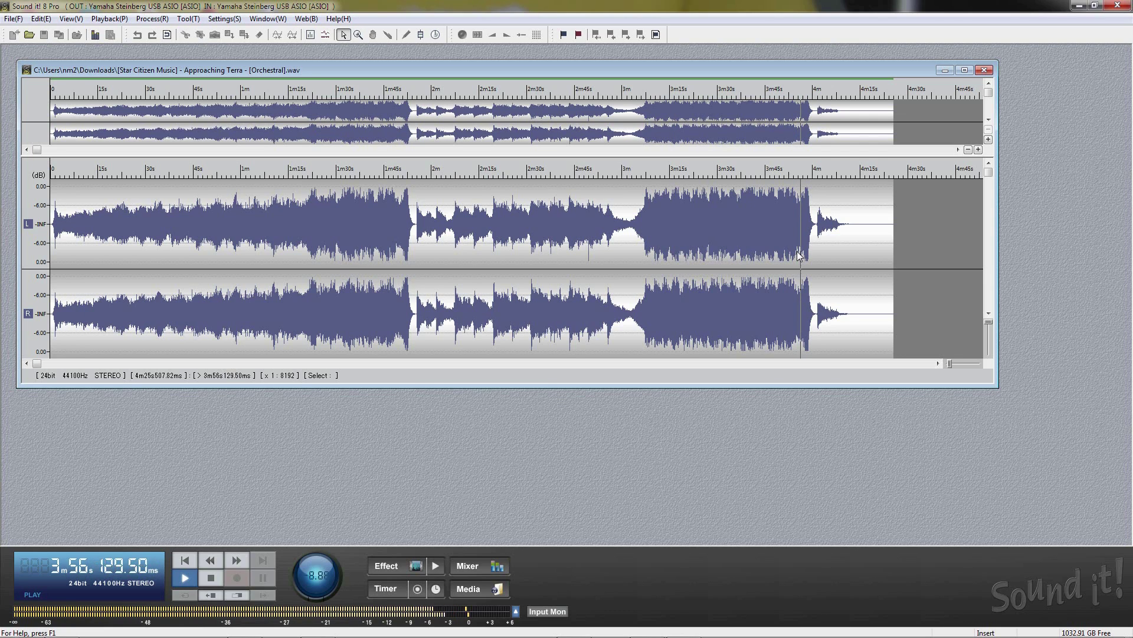
pyautogui.click(216, 343)
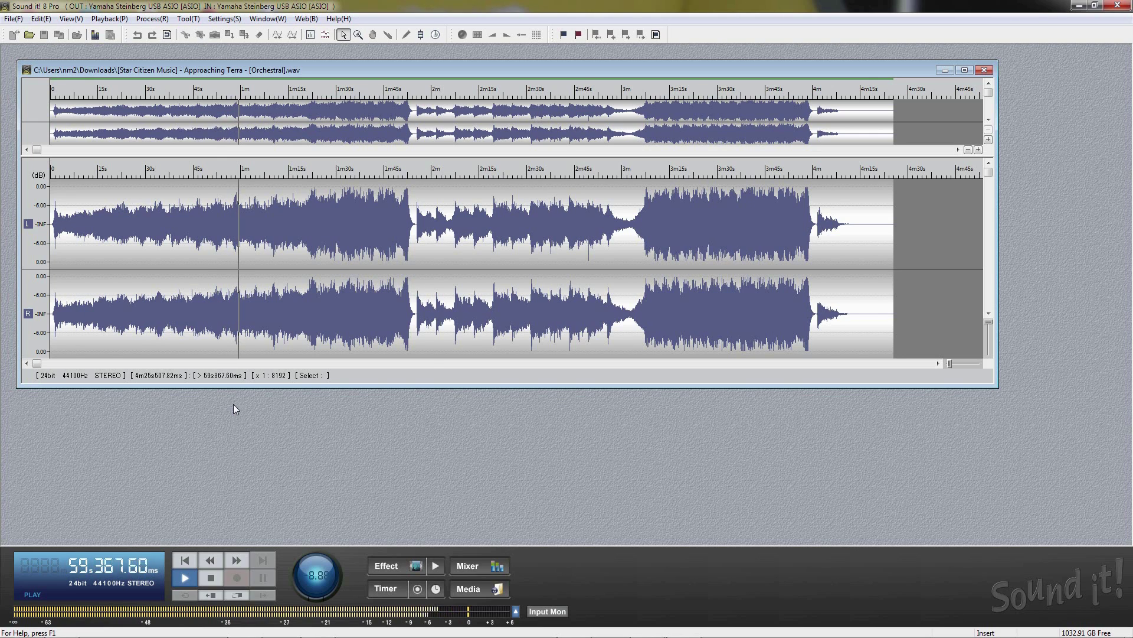
pyautogui.click(214, 573)
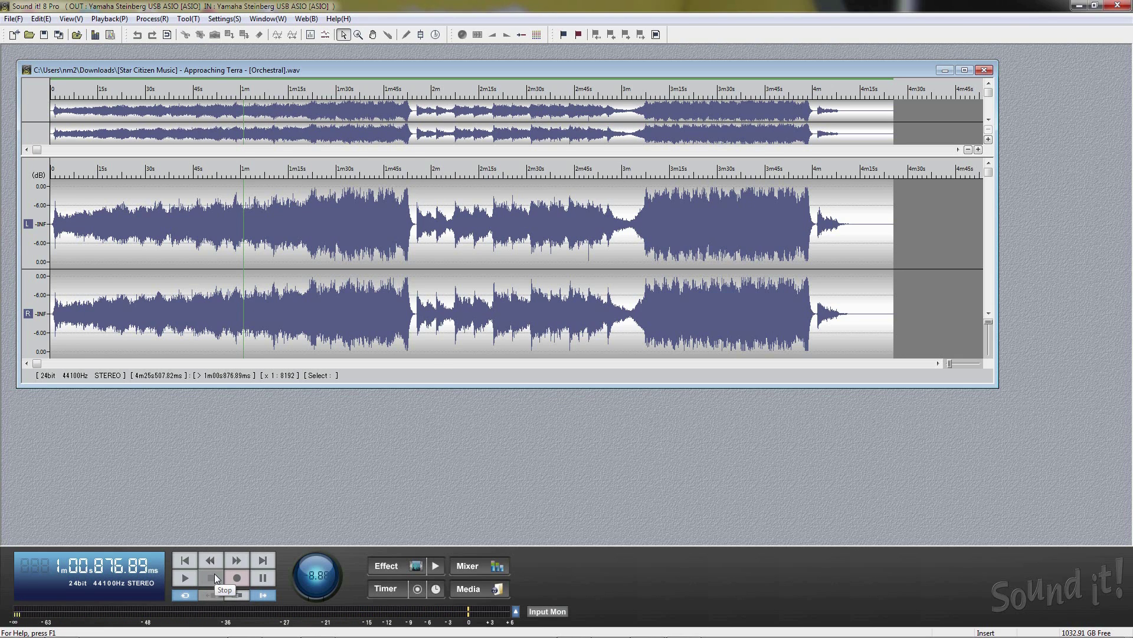
# Step: Use the jog wheel for half-speed and reverse playback to 1m32s, then resume from 1m48s
pyautogui.moveTo(317, 574); pyautogui.dragTo(316, 558)
pyautogui.press('space')
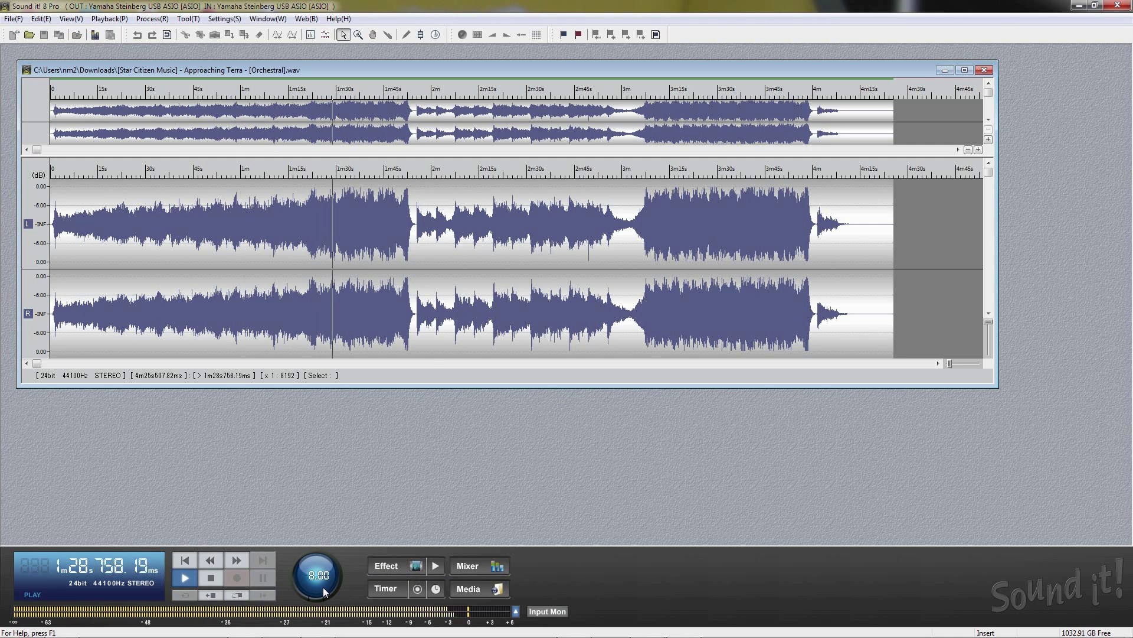
pyautogui.moveTo(318, 597); pyautogui.dragTo(326, 574)
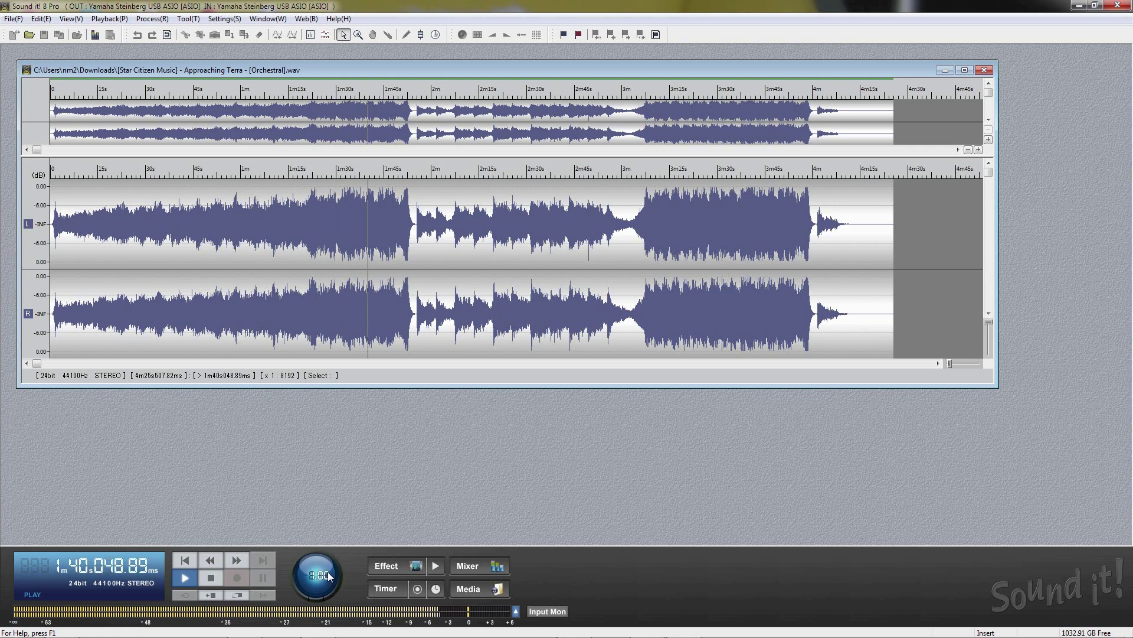
pyautogui.moveTo(325, 564); pyautogui.dragTo(301, 577)
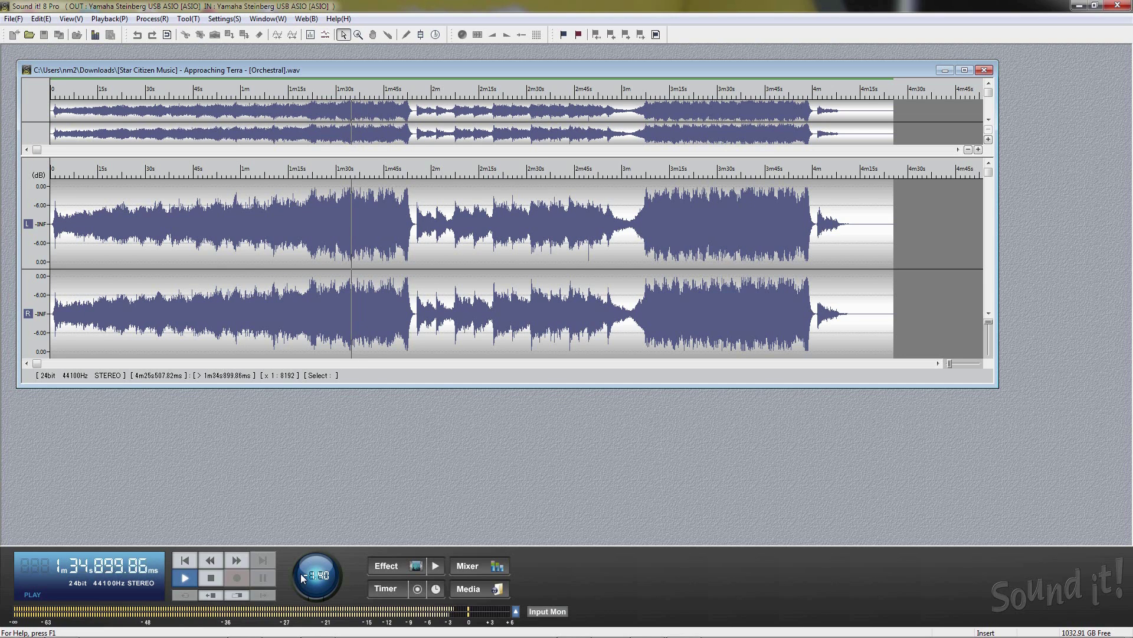
pyautogui.moveTo(301, 578); pyautogui.dragTo(328, 509)
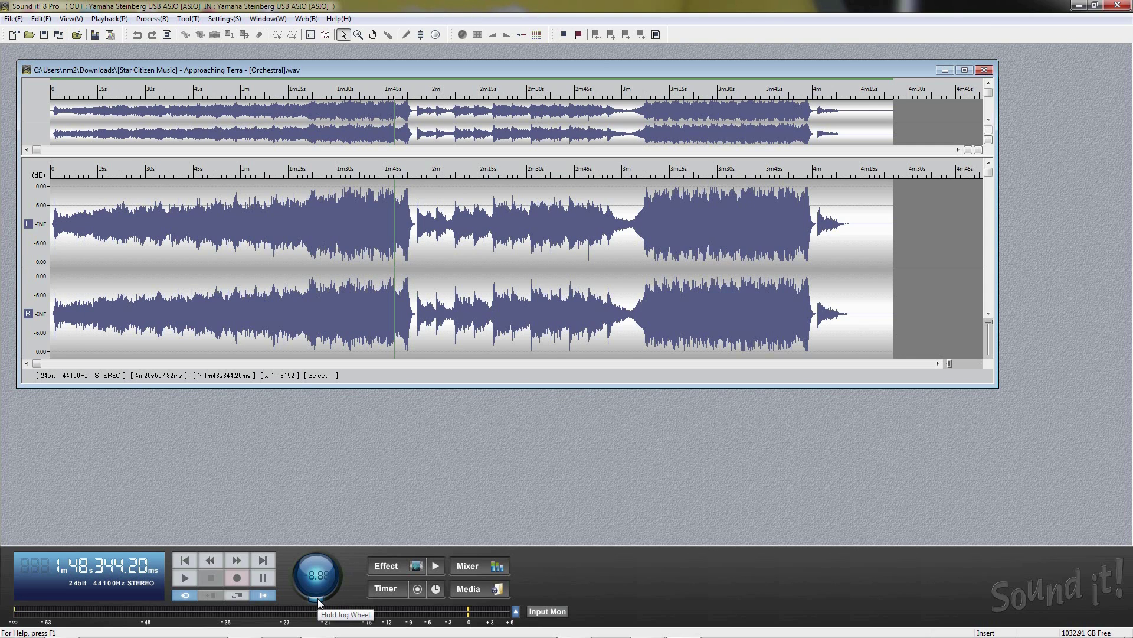
pyautogui.press('space')
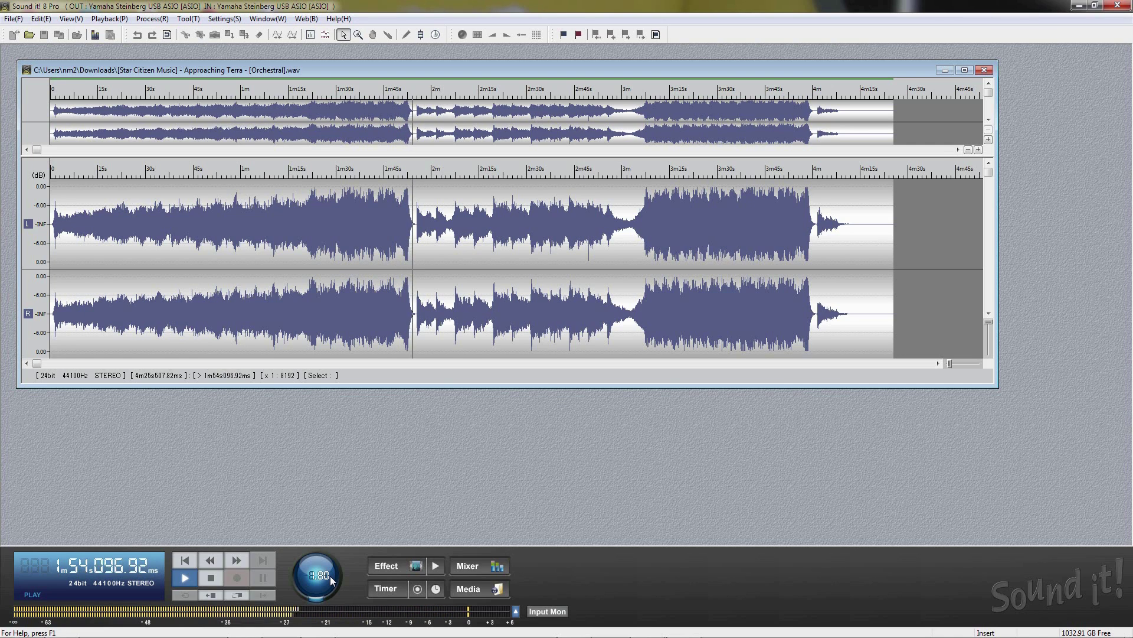
pyautogui.scroll(2, 331, 575)
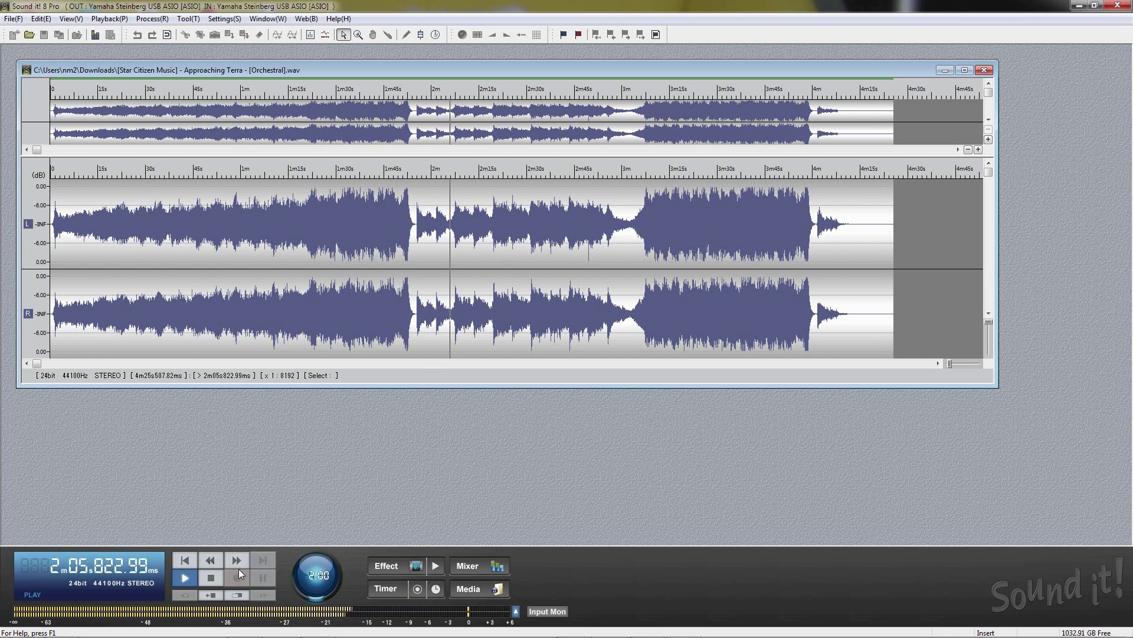
# Step: Jog playback up to about four times speed, then stop it
pyautogui.click(211, 578)
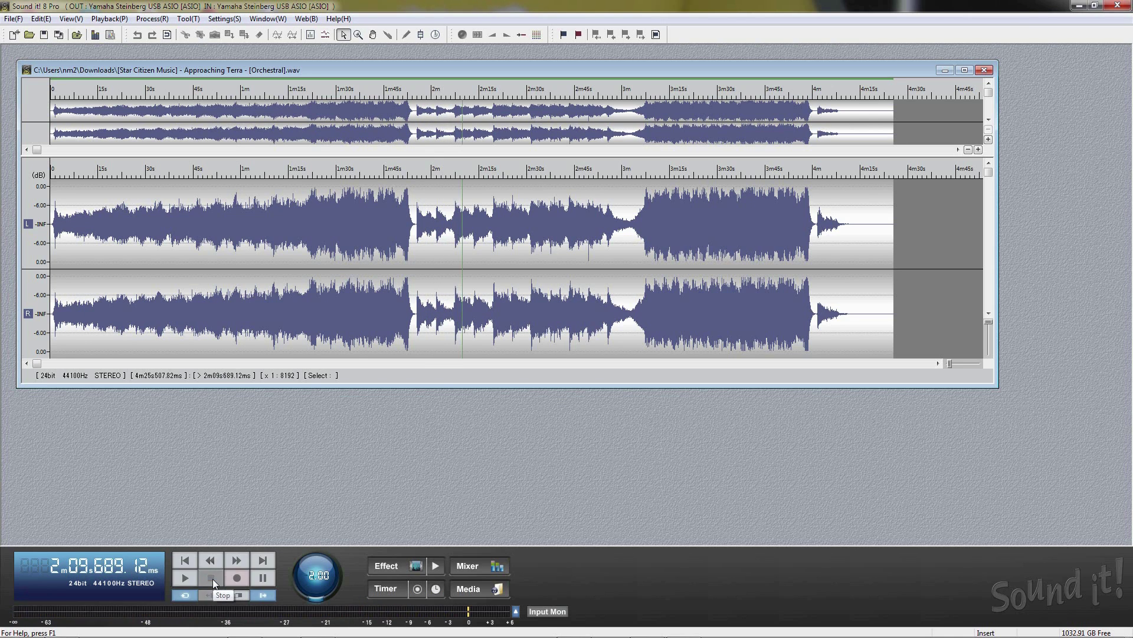
pyautogui.click(329, 574)
pyautogui.moveTo(329, 574); pyautogui.dragTo(331, 585)
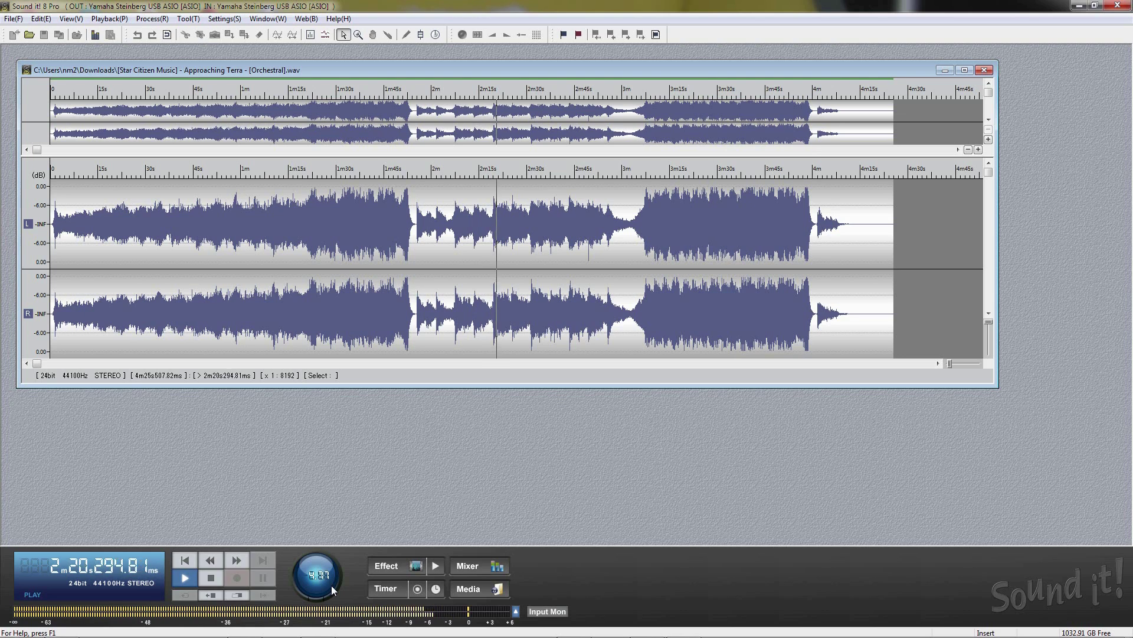
pyautogui.moveTo(331, 586); pyautogui.dragTo(331, 586)
# Step: Try Scrub Playback from about 1m07s, then stop
pyautogui.click(264, 330)
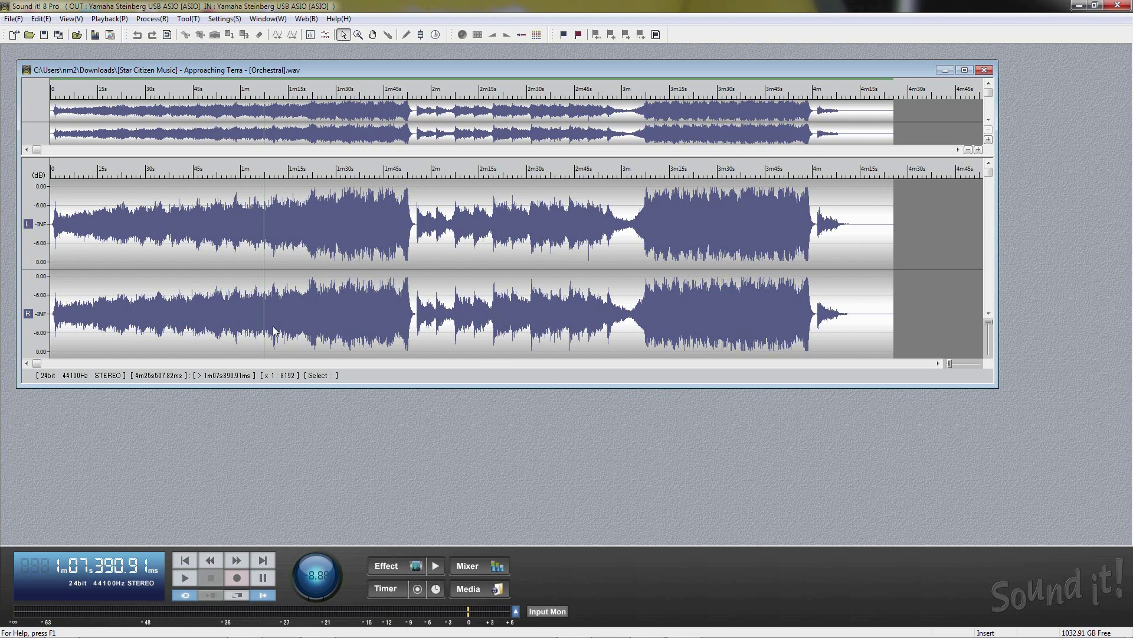
pyautogui.click(103, 19)
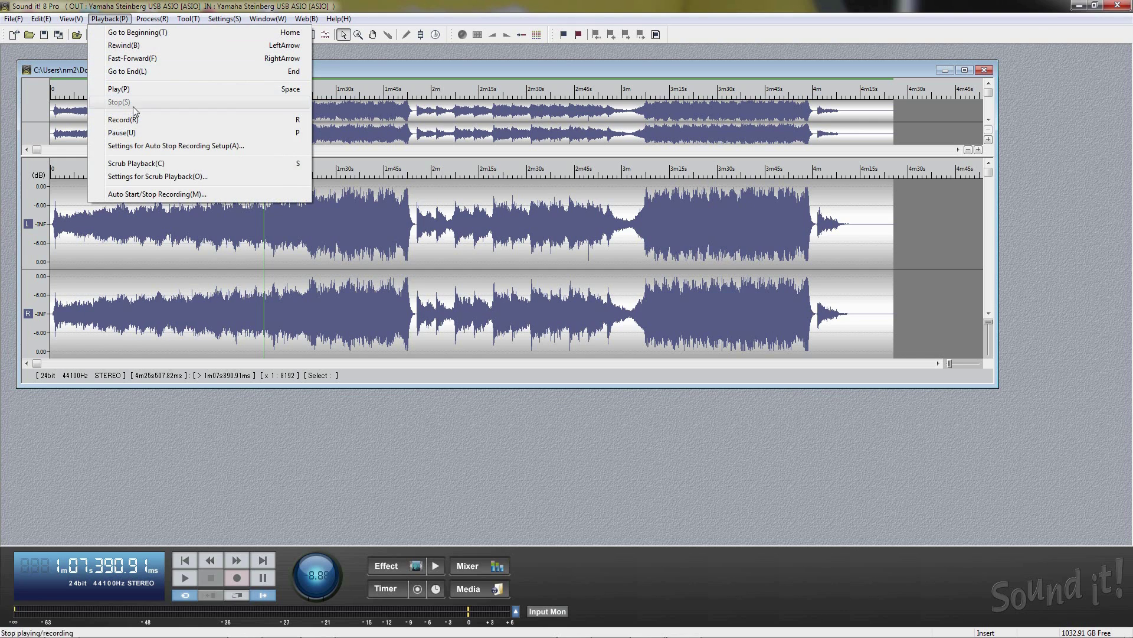
pyautogui.click(144, 163)
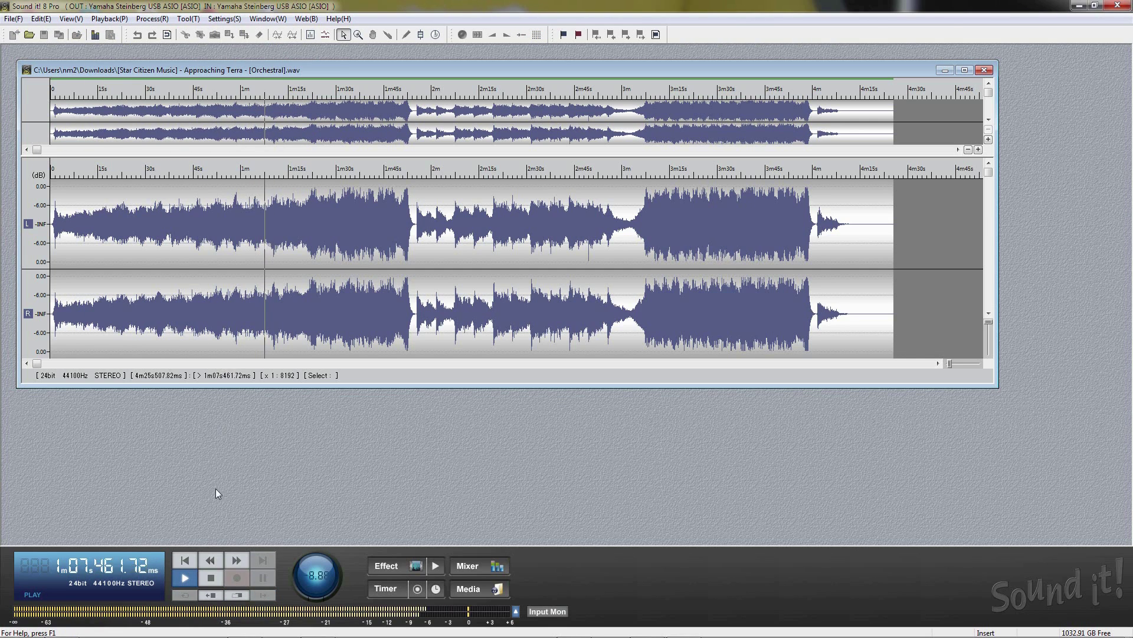
pyautogui.click(209, 577)
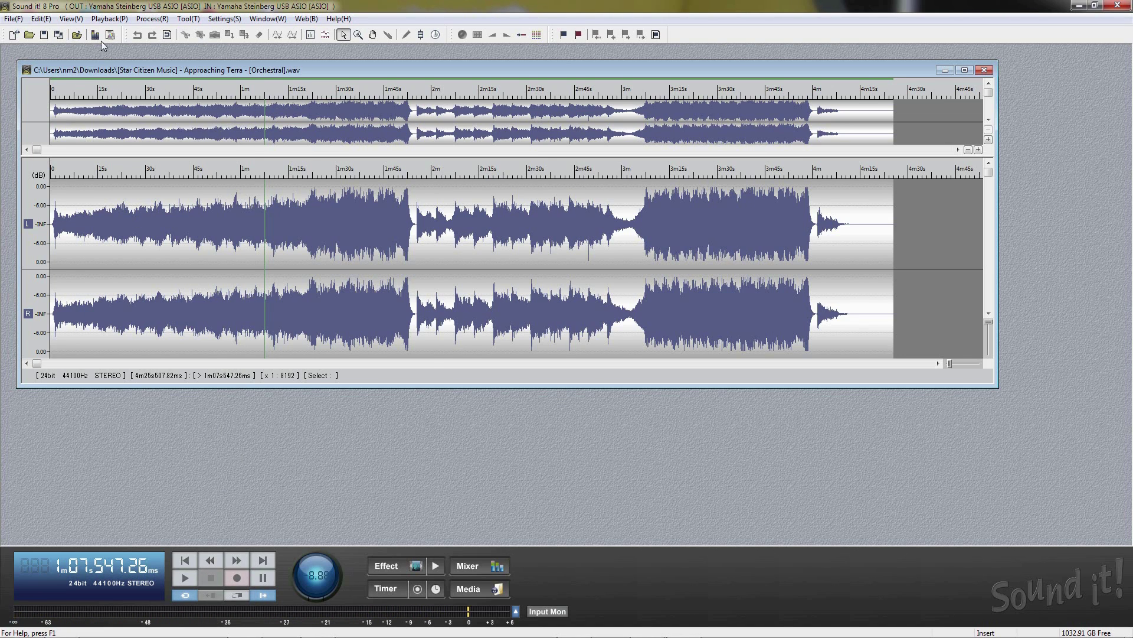
# Step: Set the Scrub Playback duration to 1000 ms
pyautogui.click(109, 18)
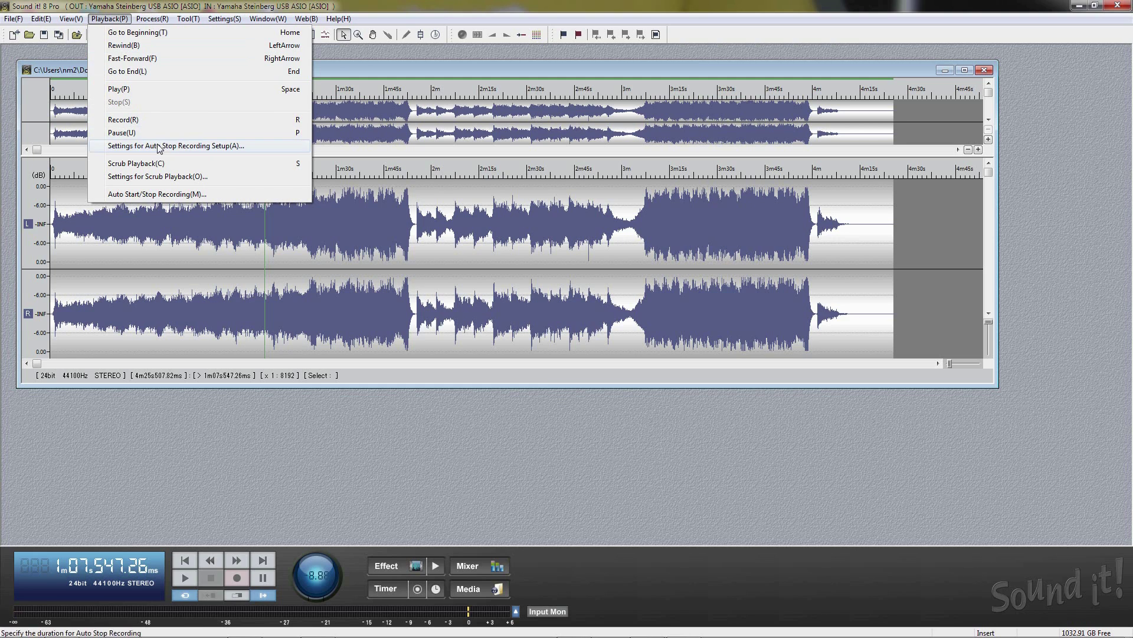
pyautogui.click(163, 177)
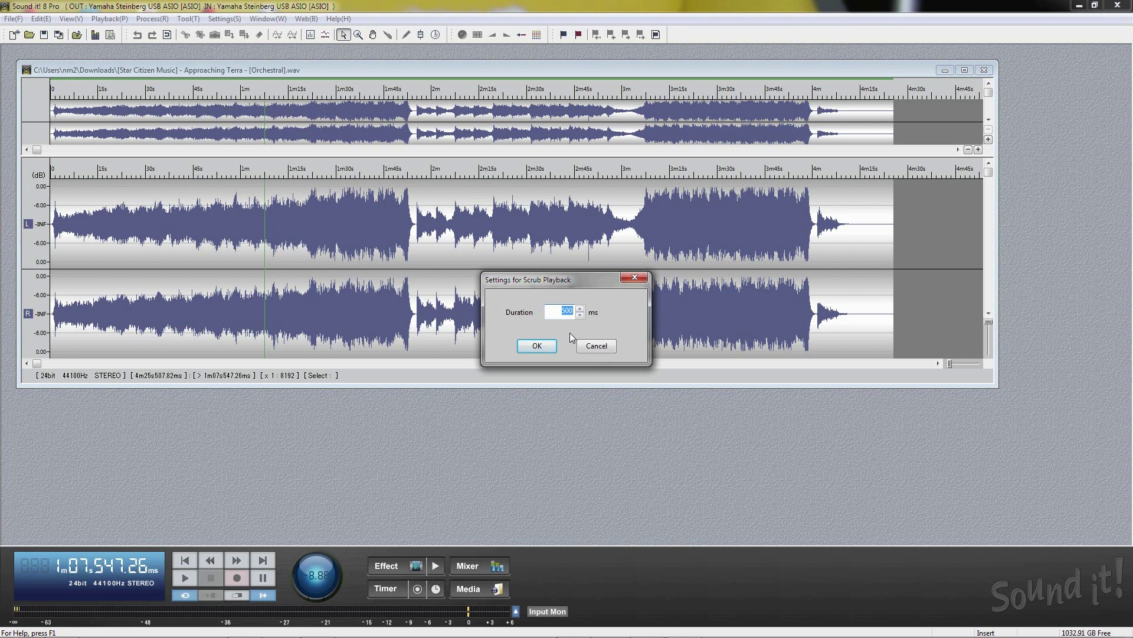
pyautogui.write('1000')
pyautogui.press('Return')
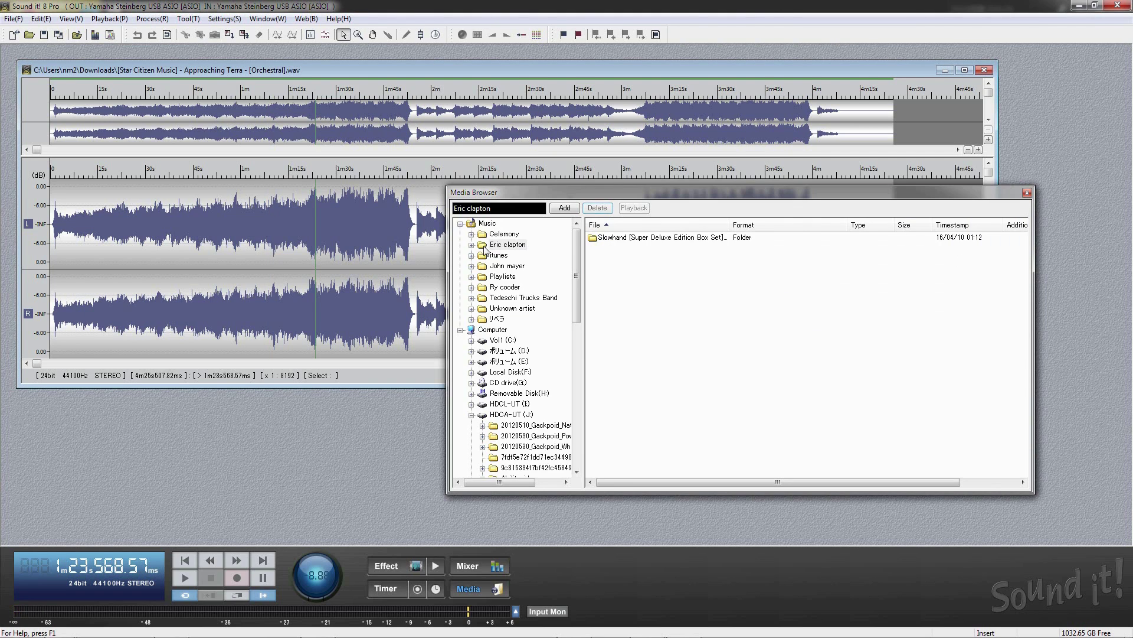
# Step: Browse the Eric clapton, John mayer and Ry cooder folders, then open the Wav folder
pyautogui.click(472, 245)
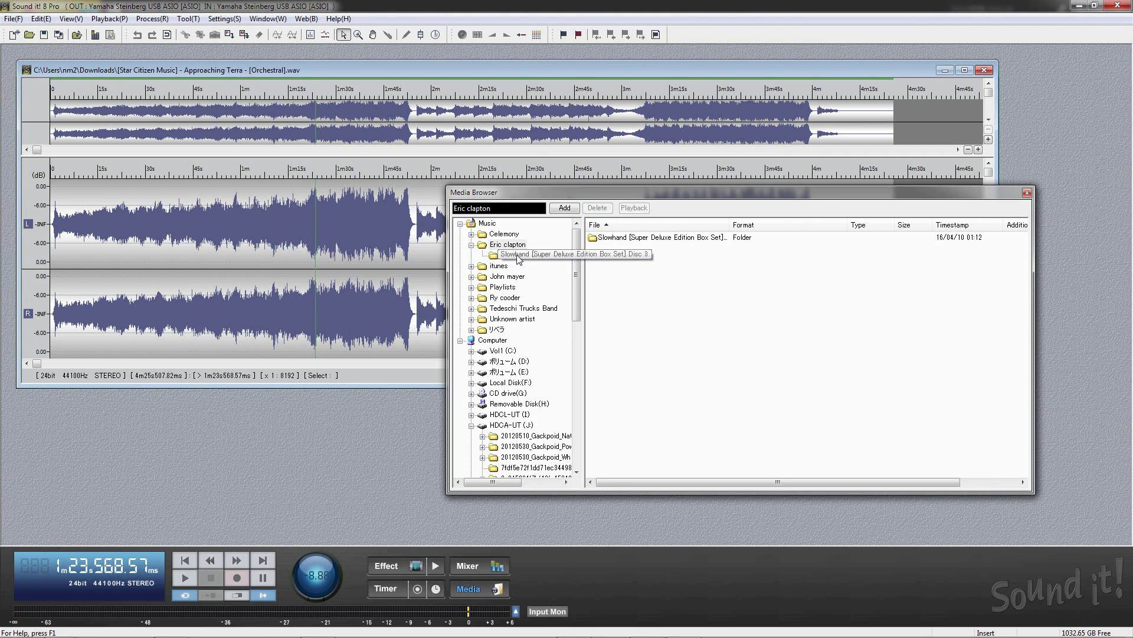
pyautogui.click(472, 276)
pyautogui.click(522, 287)
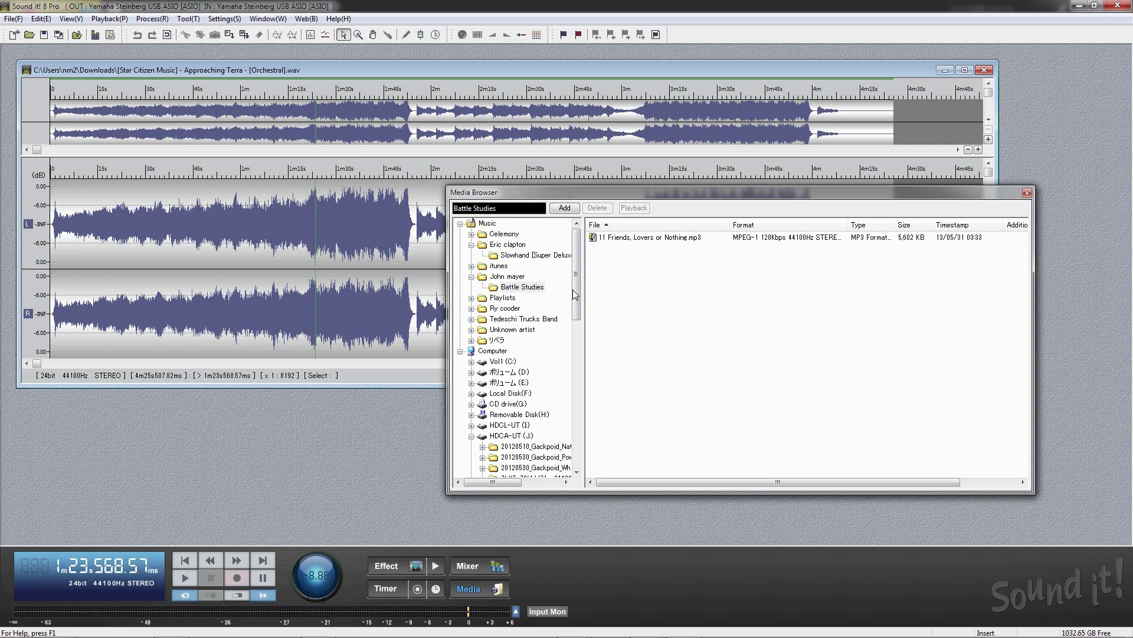
pyautogui.click(472, 308)
pyautogui.press('Down')
pyautogui.press('Down')
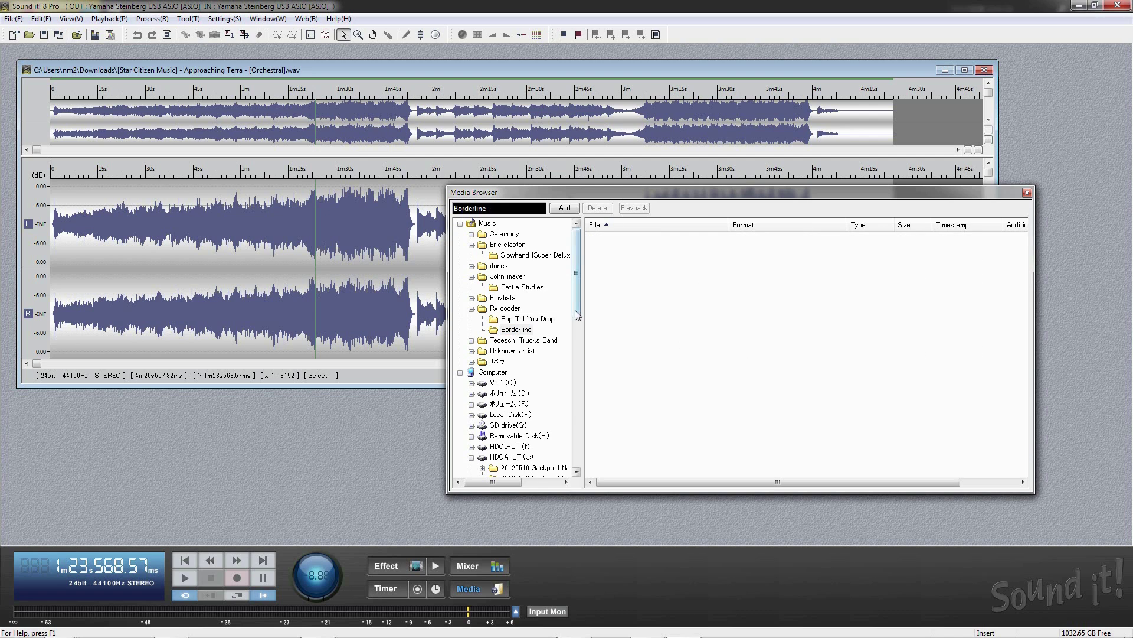
pyautogui.moveTo(577, 311); pyautogui.dragTo(588, 475)
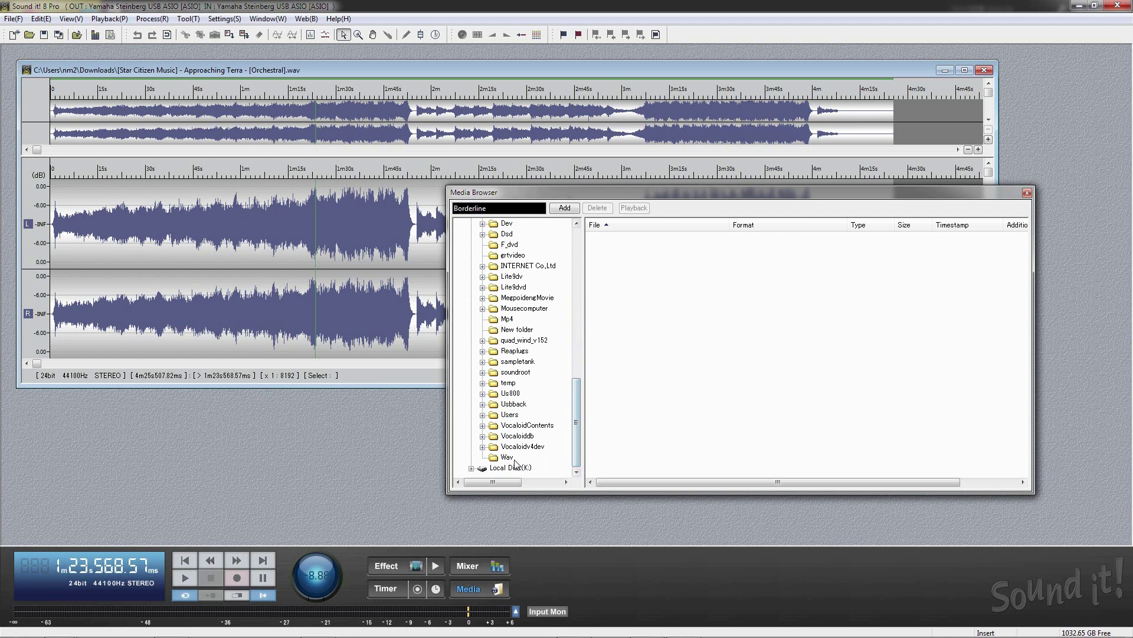
pyautogui.click(509, 457)
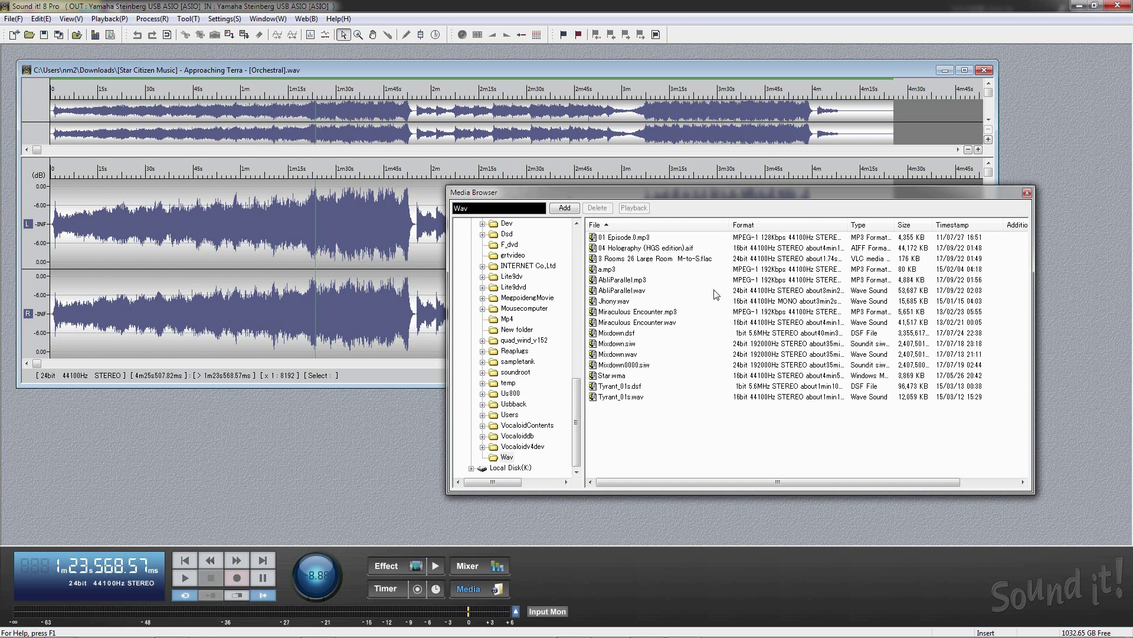
# Step: Preview Tyrant_01s.wav, AbliParallel.wav and Star.wma, stop, then open AbliParallel.wav
pyautogui.doubleClick(653, 398)
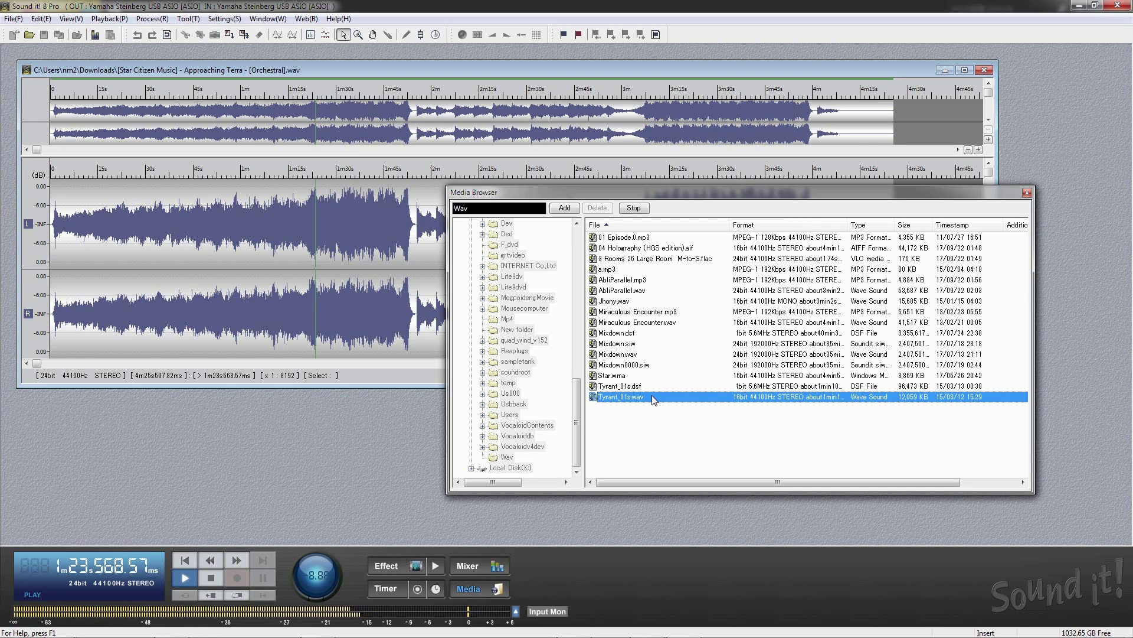
pyautogui.click(638, 292)
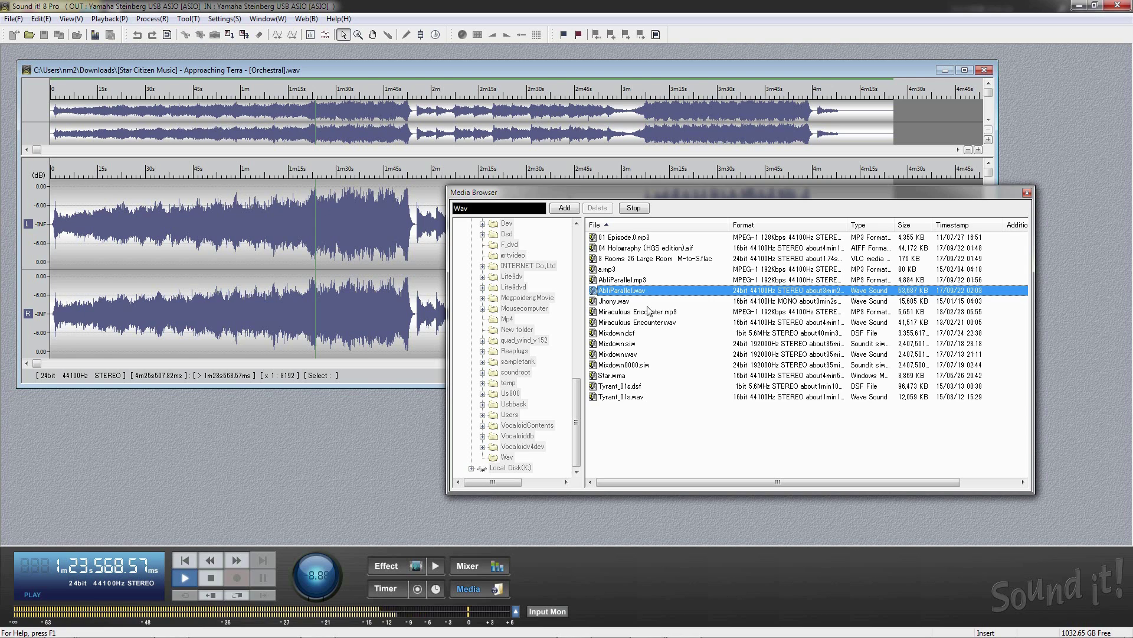
pyautogui.click(639, 376)
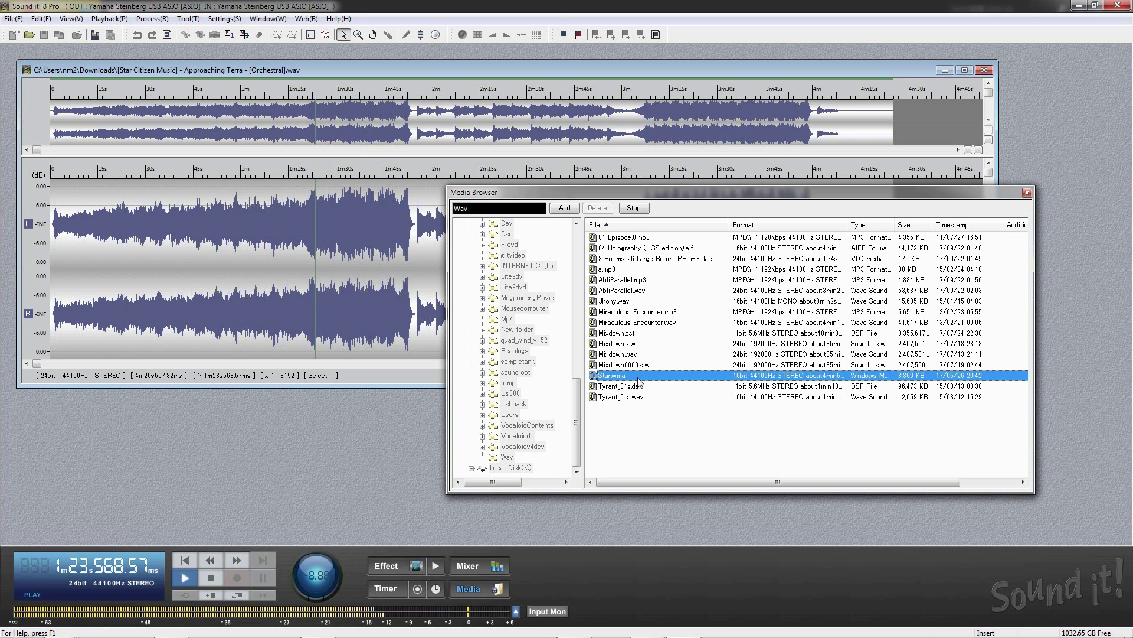
pyautogui.press('space')
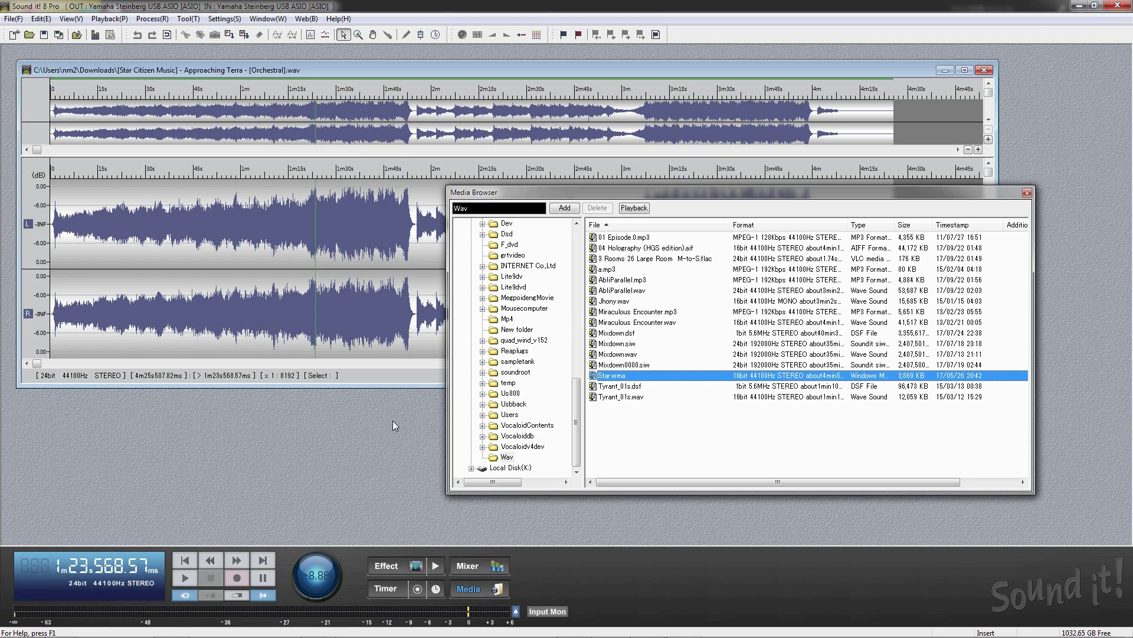
pyautogui.click(607, 291)
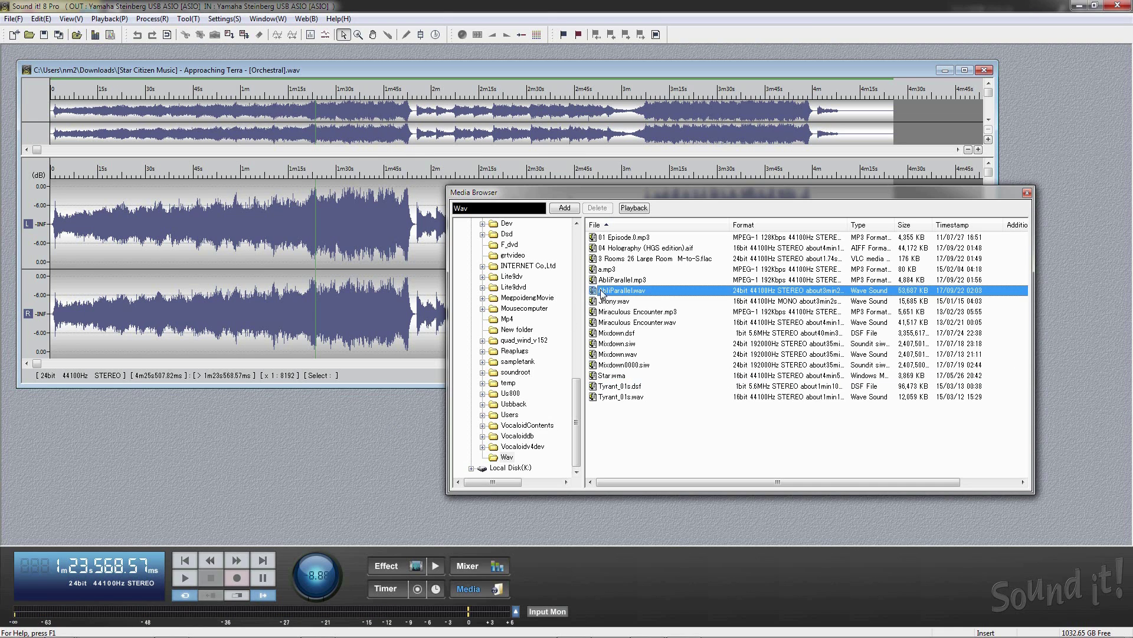
pyautogui.doubleClick(602, 292)
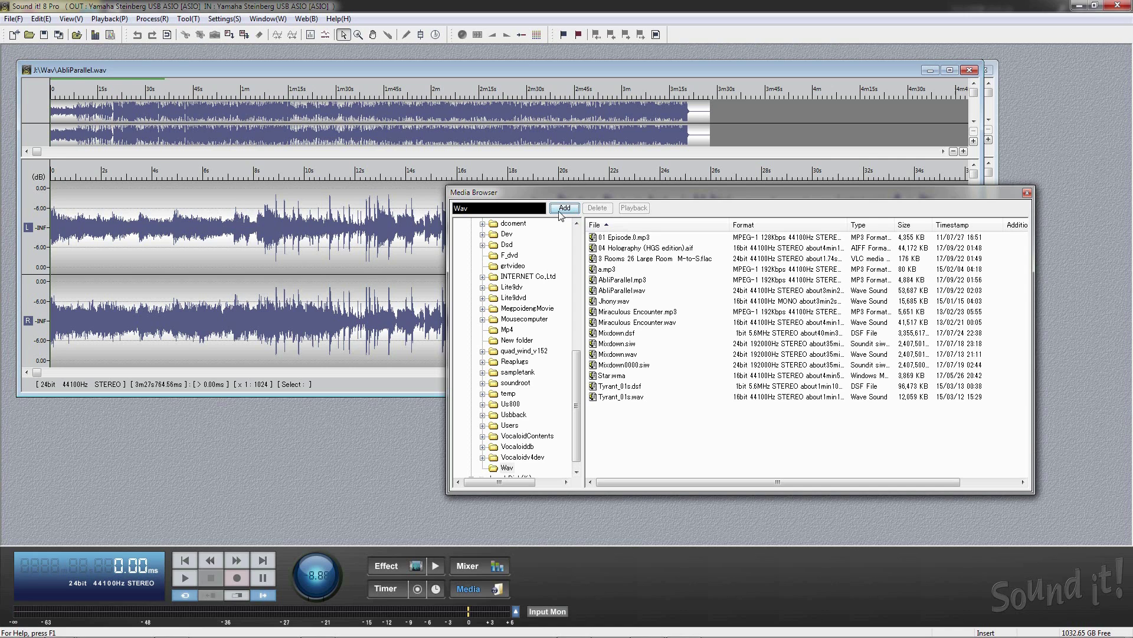
# Step: Switch the Media Browser location to Computer, then back to the Wav folder
pyautogui.click(522, 209)
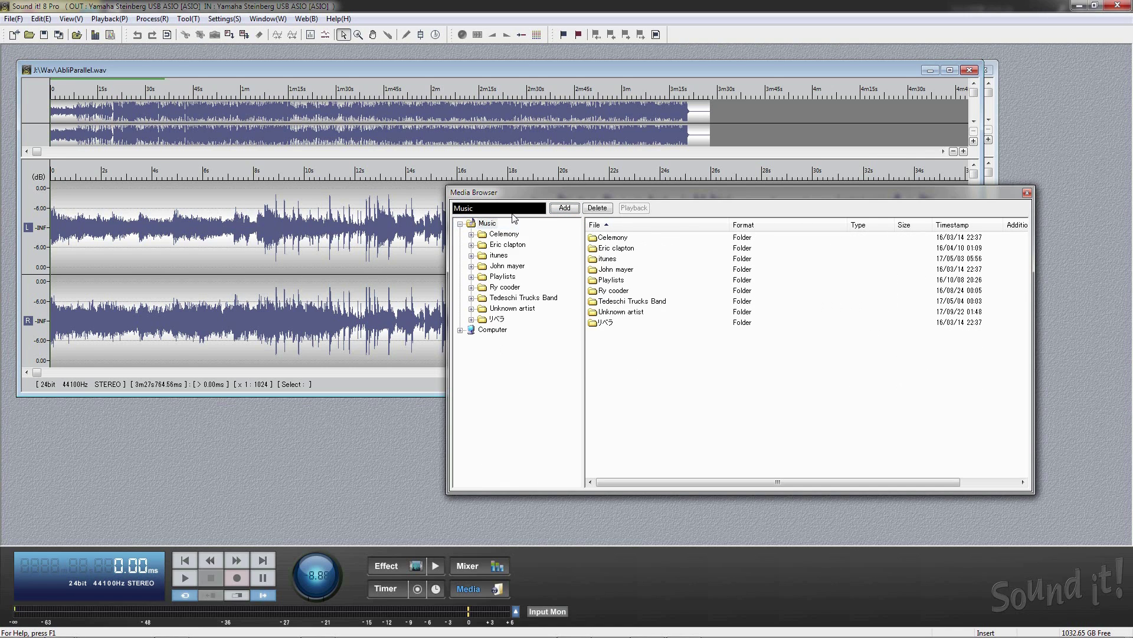
pyautogui.press('Down')
pyautogui.press('Return')
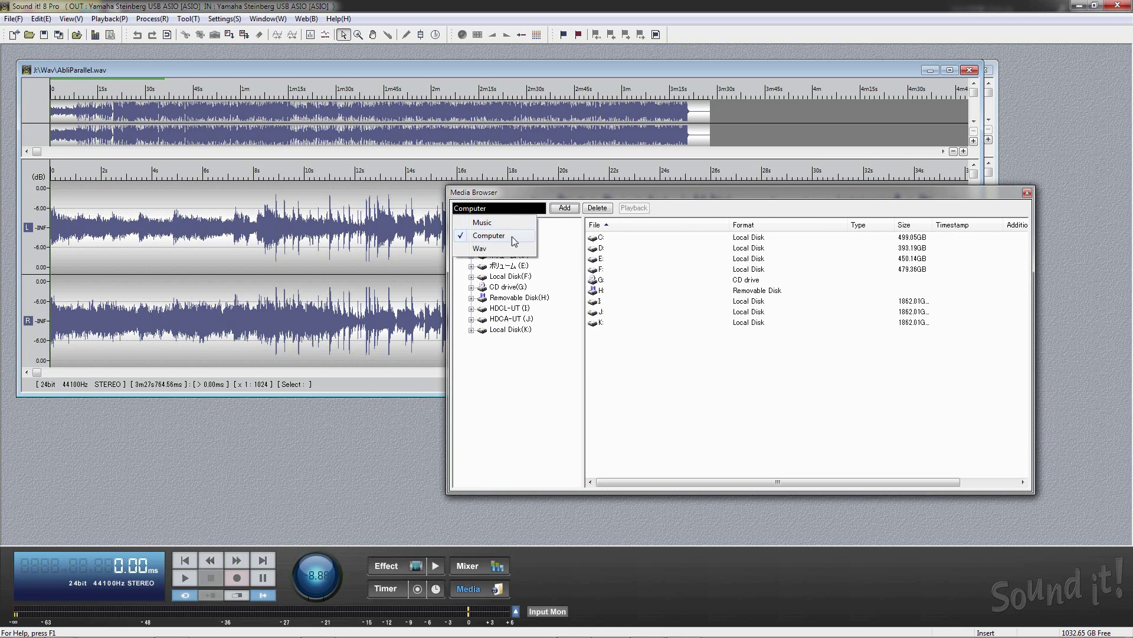
pyautogui.click(512, 246)
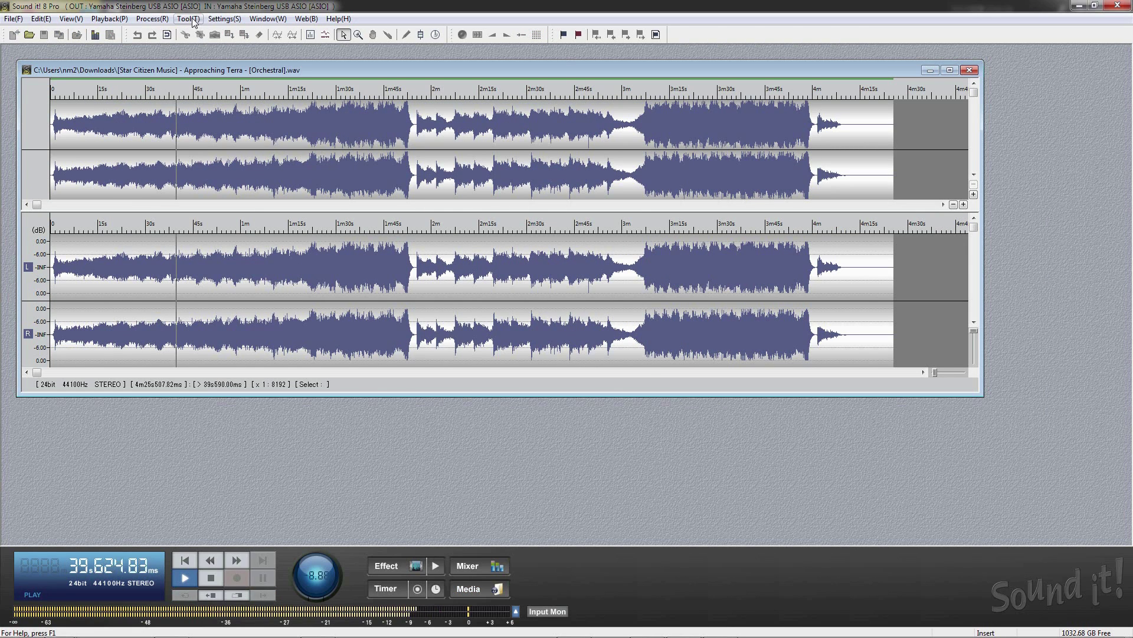
pyautogui.click(189, 18)
# Step: Open the FFT Spectrum Analyzer over the waveform, enlarge it, and use a logarithmic frequency axis
pyautogui.click(231, 82)
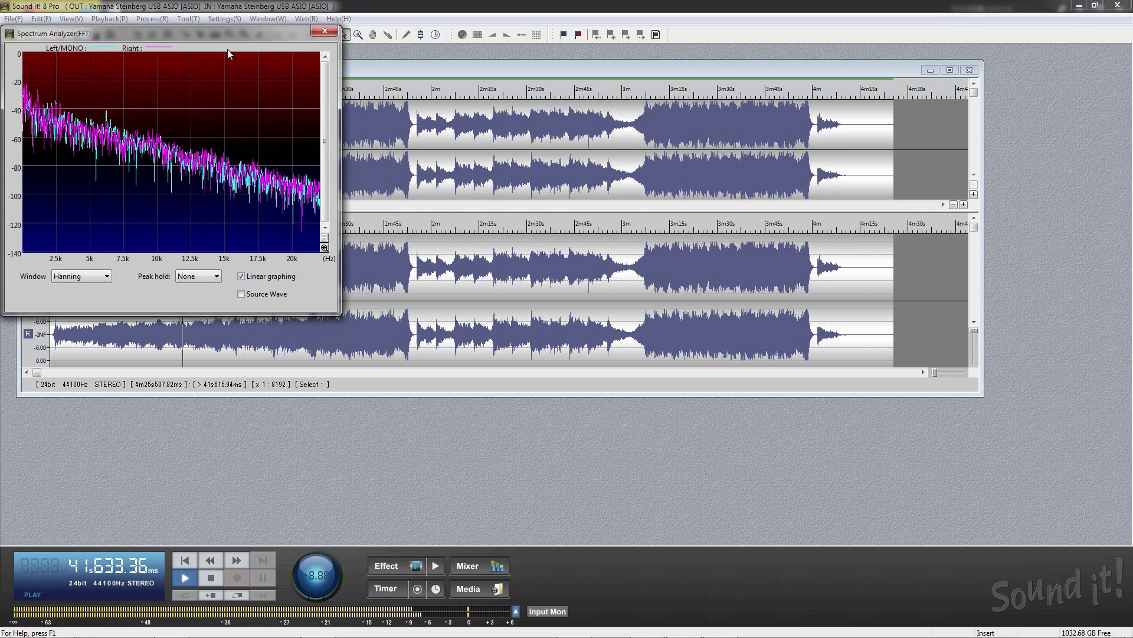
pyautogui.moveTo(221, 33)
pyautogui.mouseDown()
pyautogui.moveTo(493, 127)
pyautogui.moveTo(481, 103)
pyautogui.mouseUp()
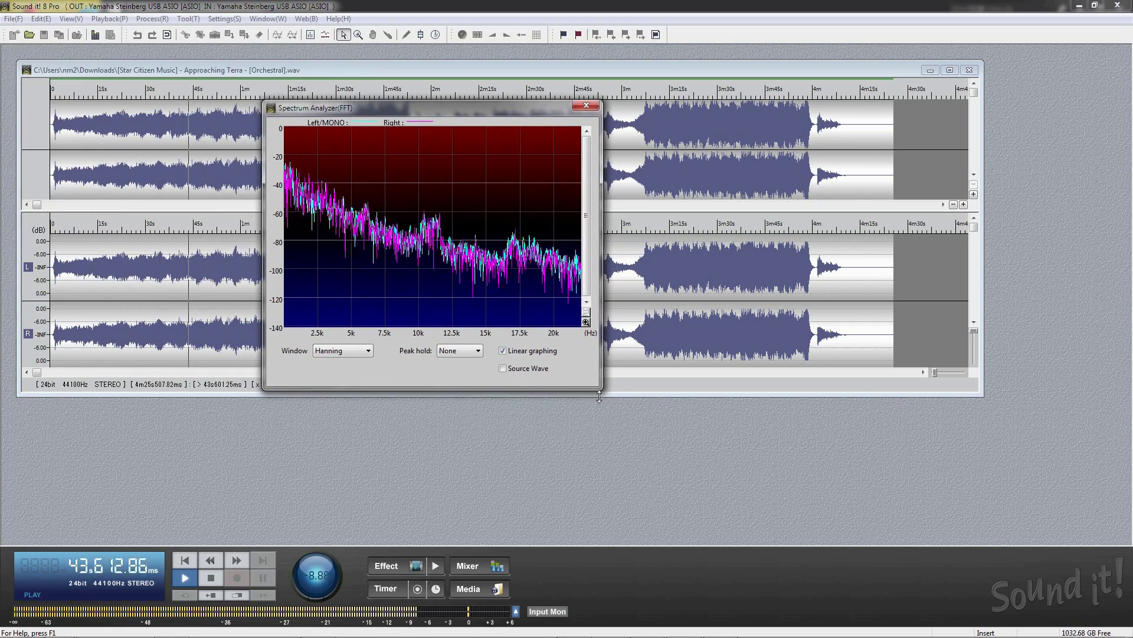
pyautogui.moveTo(602, 390); pyautogui.dragTo(861, 470)
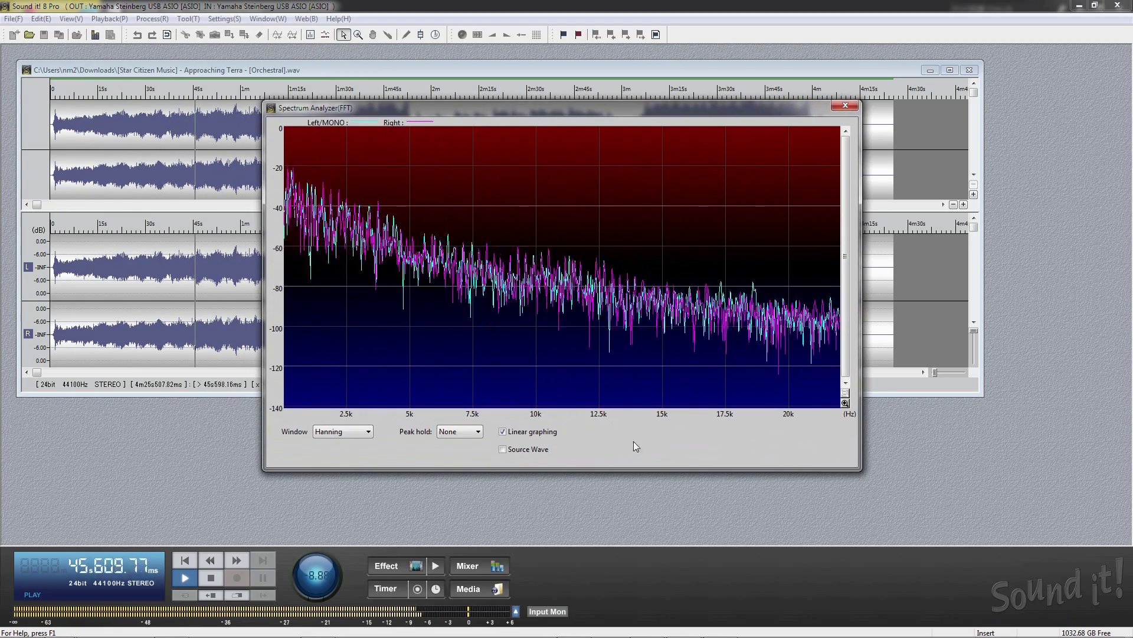
pyautogui.click(504, 431)
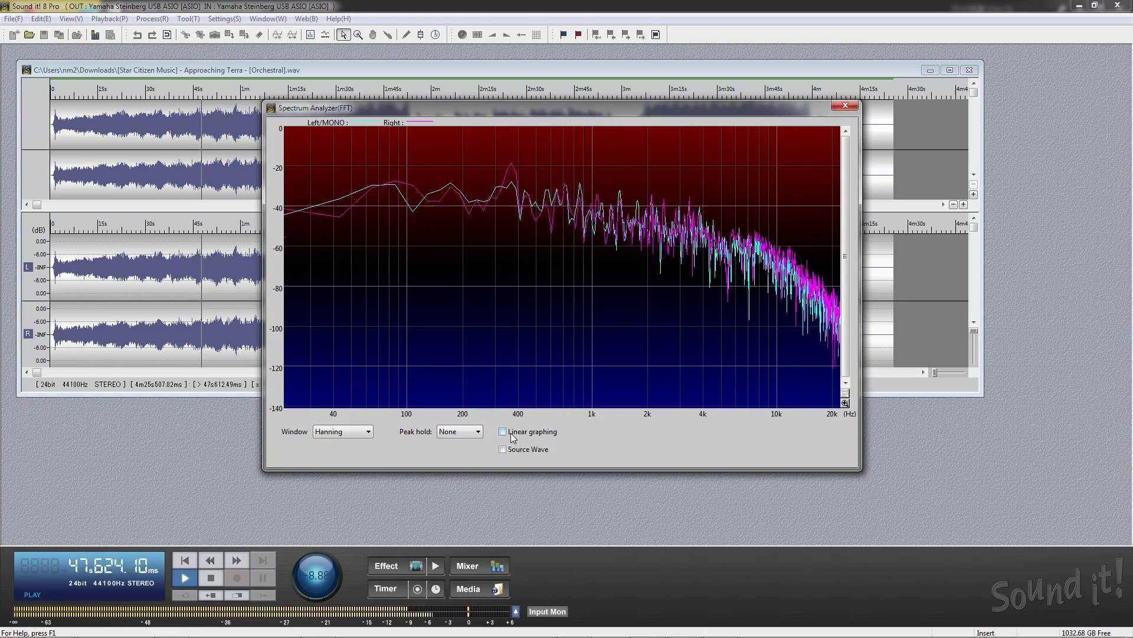
# Step: Try Normal and Action peak hold, jumping playback to about 1m56s and 1m04s
pyautogui.click(463, 432)
pyautogui.click(460, 452)
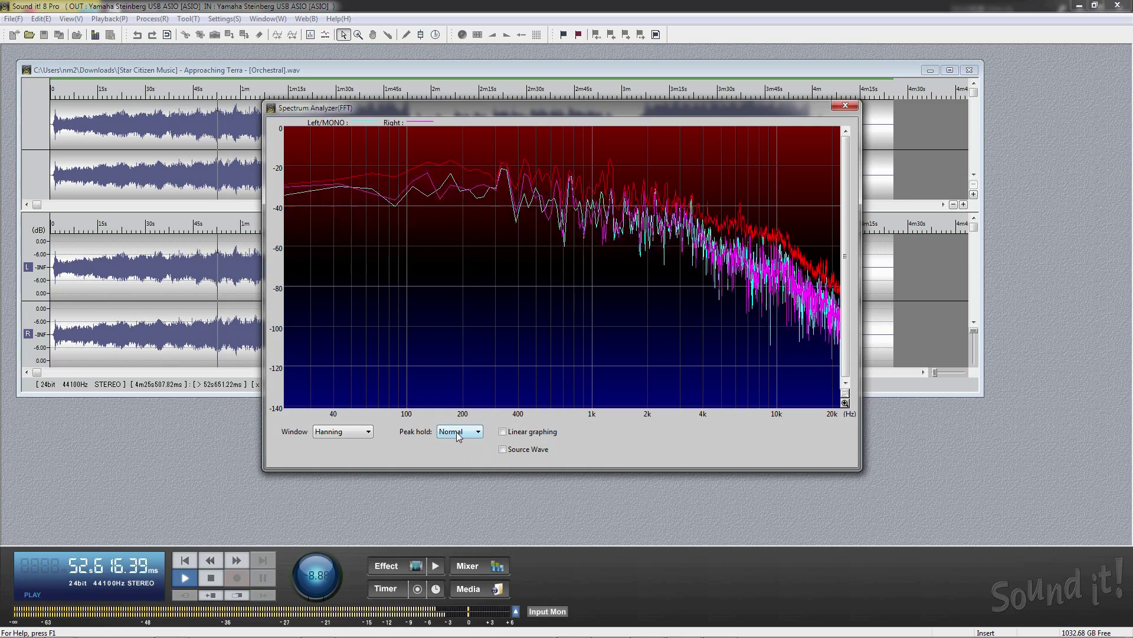
pyautogui.click(463, 432)
pyautogui.click(461, 461)
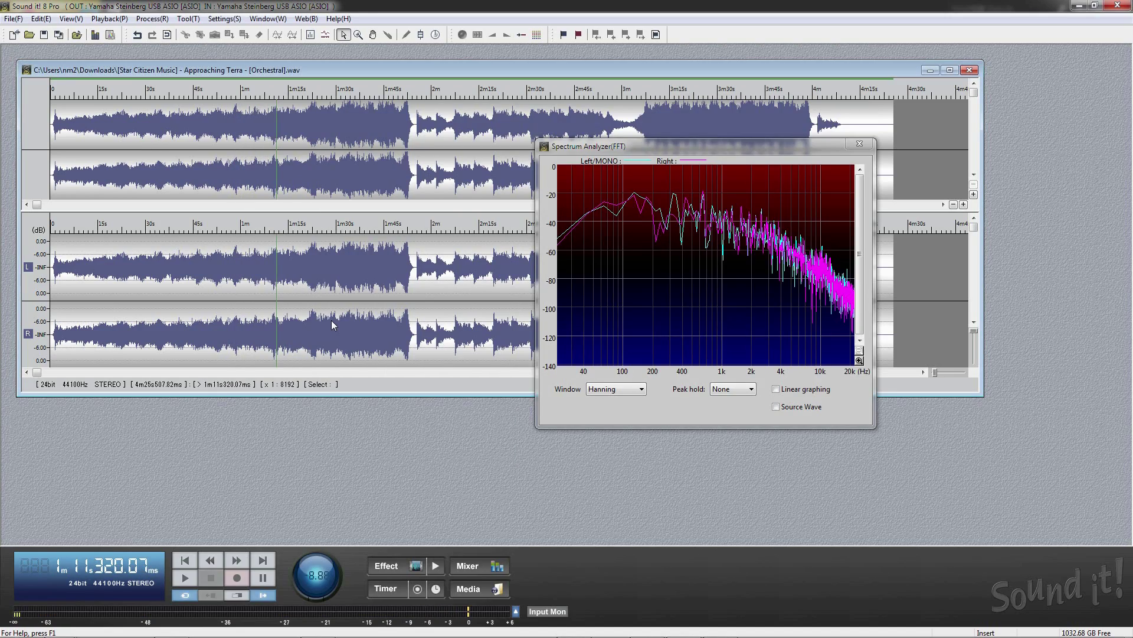
pyautogui.click(421, 293)
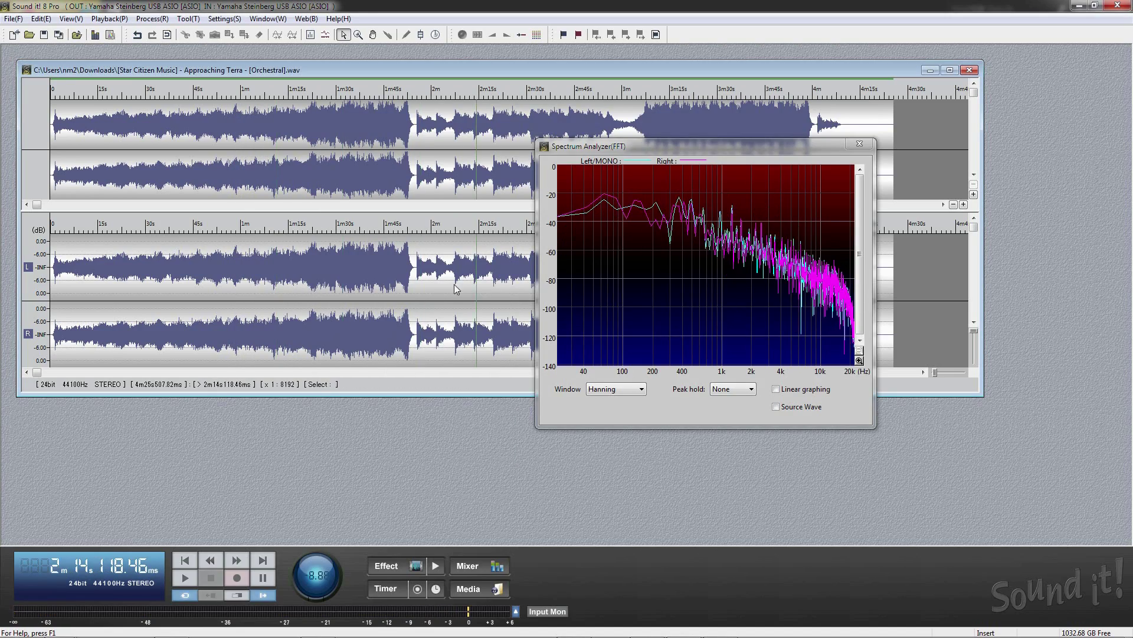
pyautogui.click(255, 302)
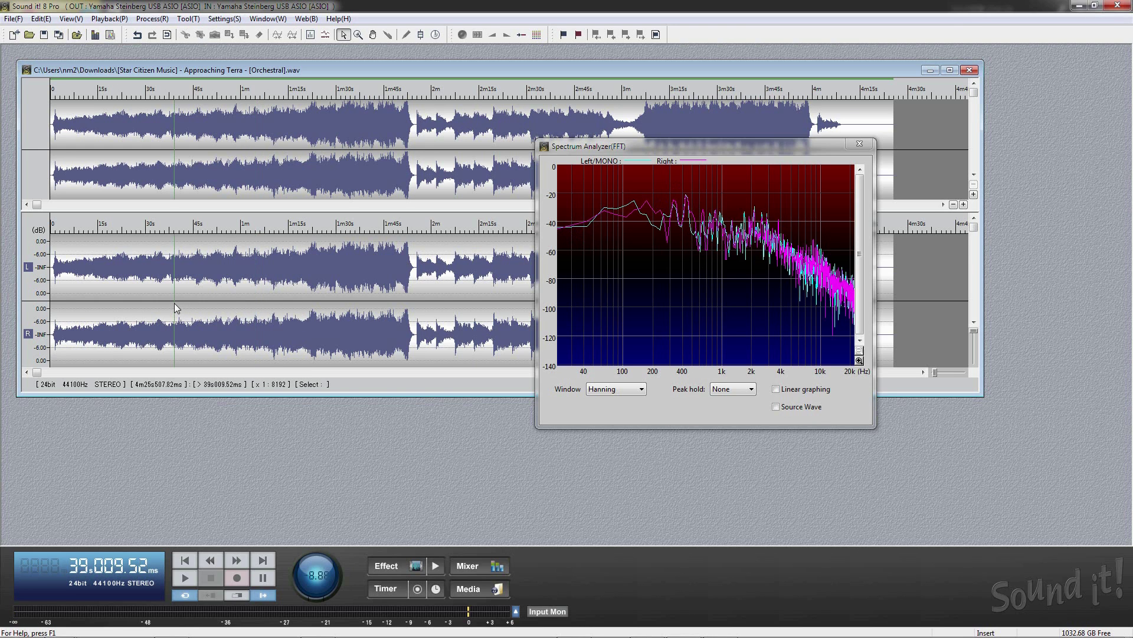